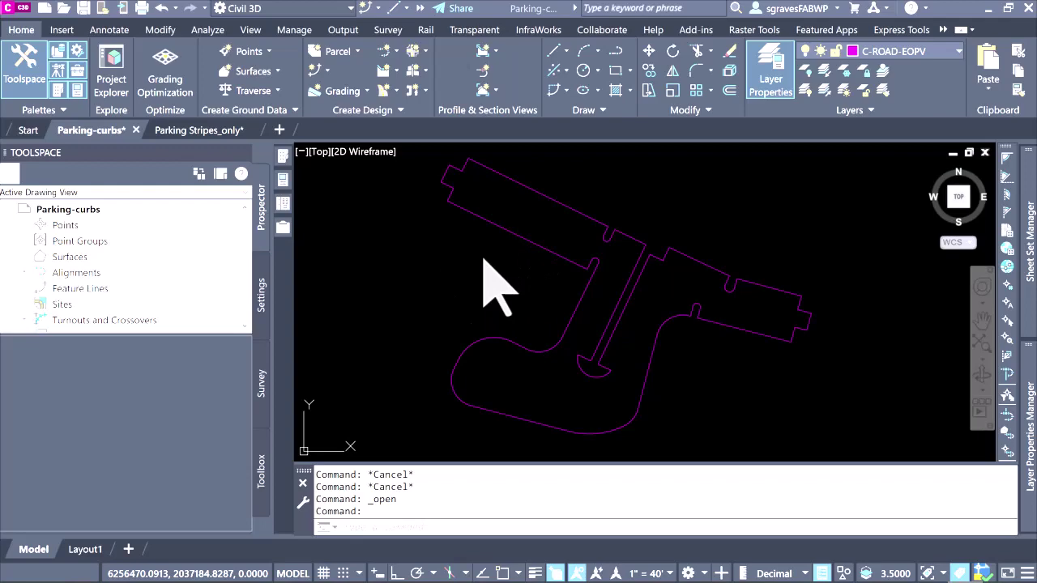
View the Parking Stripes_only drawing and return to the Parking-curbs drawing
mouse_move(197, 147)
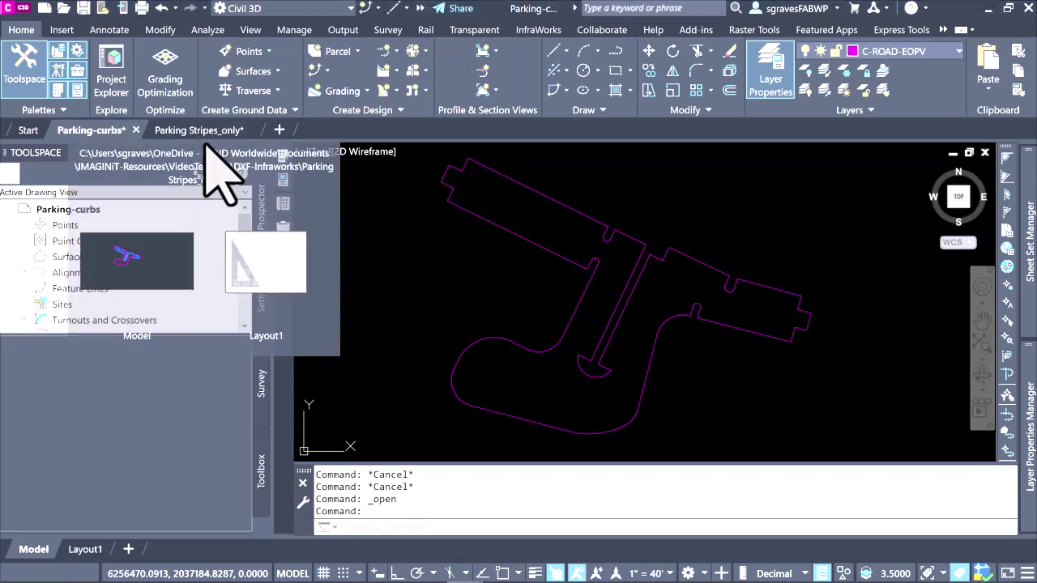
left_click(166, 131)
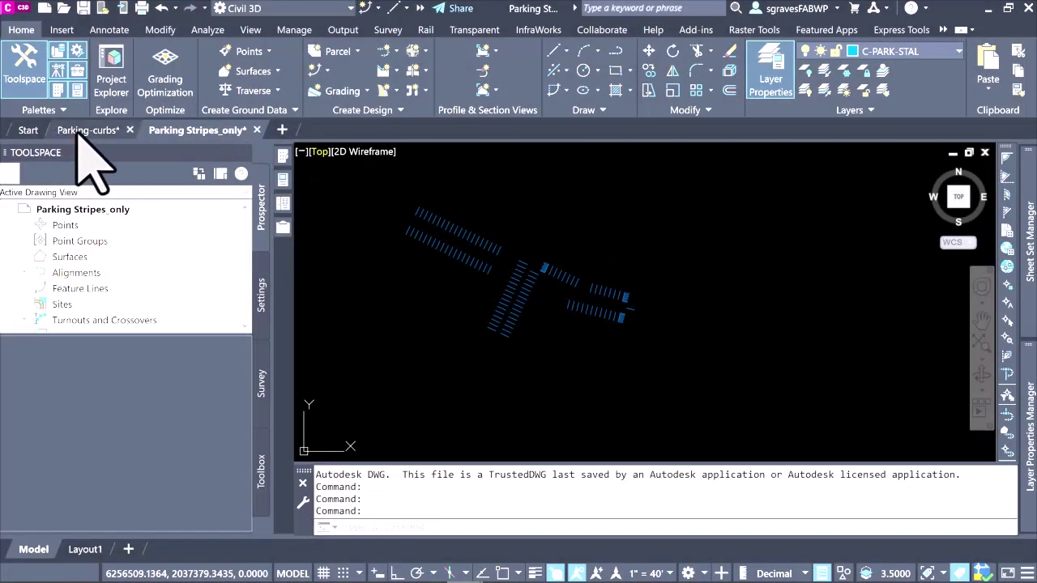
left_click(89, 129)
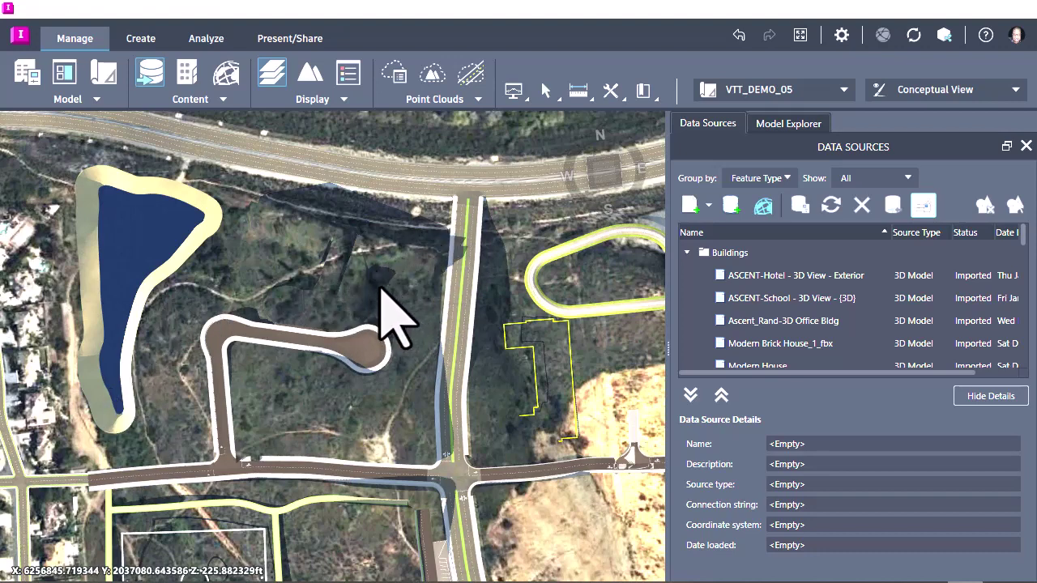
Inspect the site in the InfraWorks model from an angle and from above, and review the available file data source types
middle_click_drag(375, 303, 278, 220)
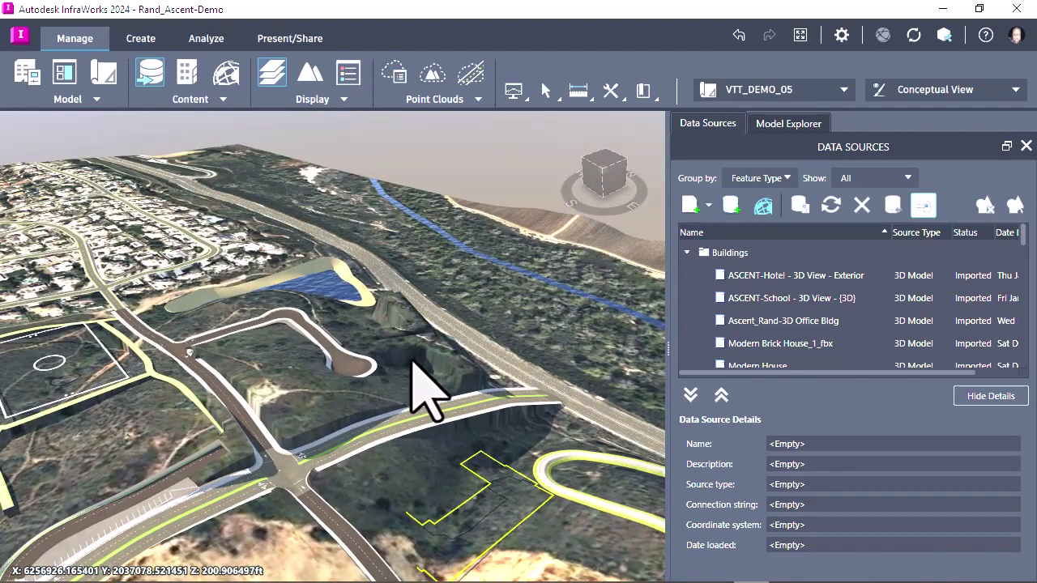
middle_click_drag(417, 354, 507, 532)
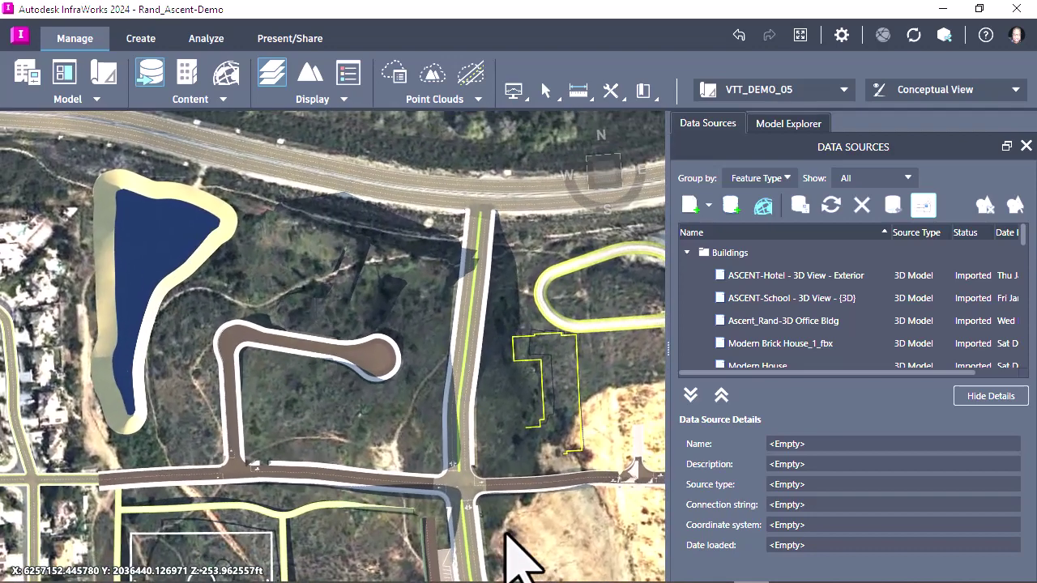
left_click(709, 206)
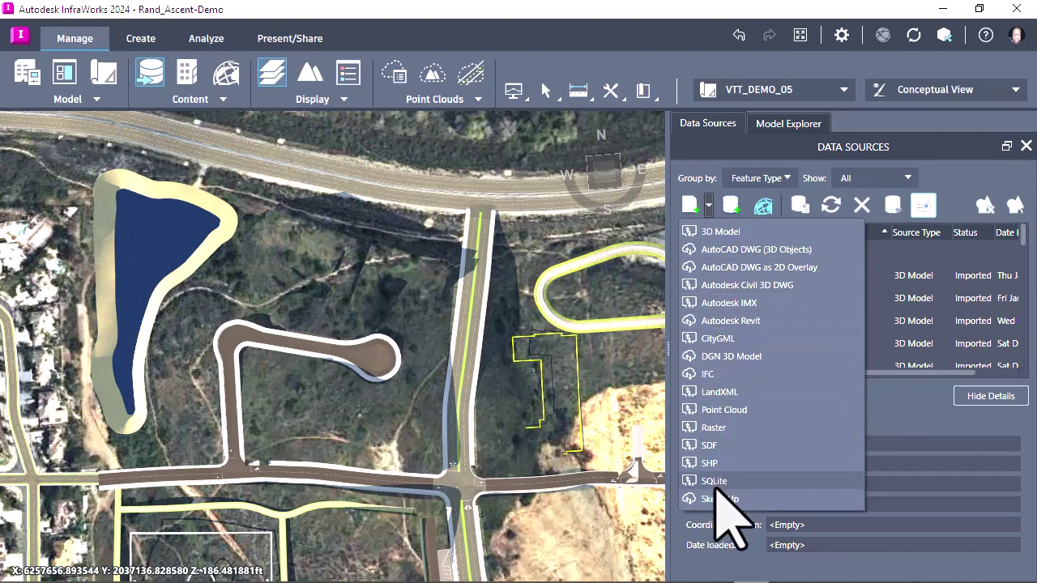
left_click(871, 121)
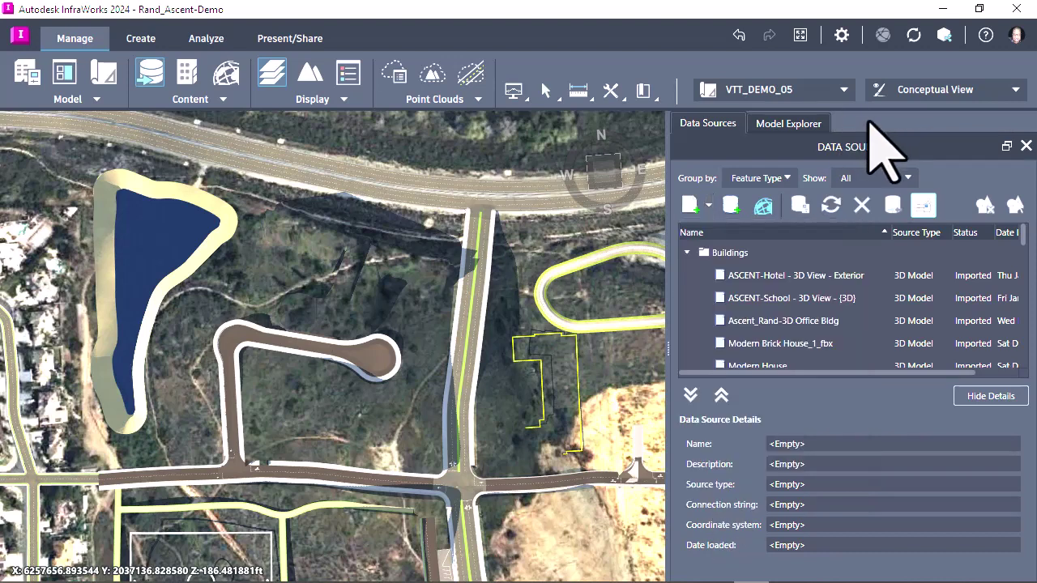
Start a new data source connection with the Generic connection type and the OGR: DXF provider
left_click(731, 206)
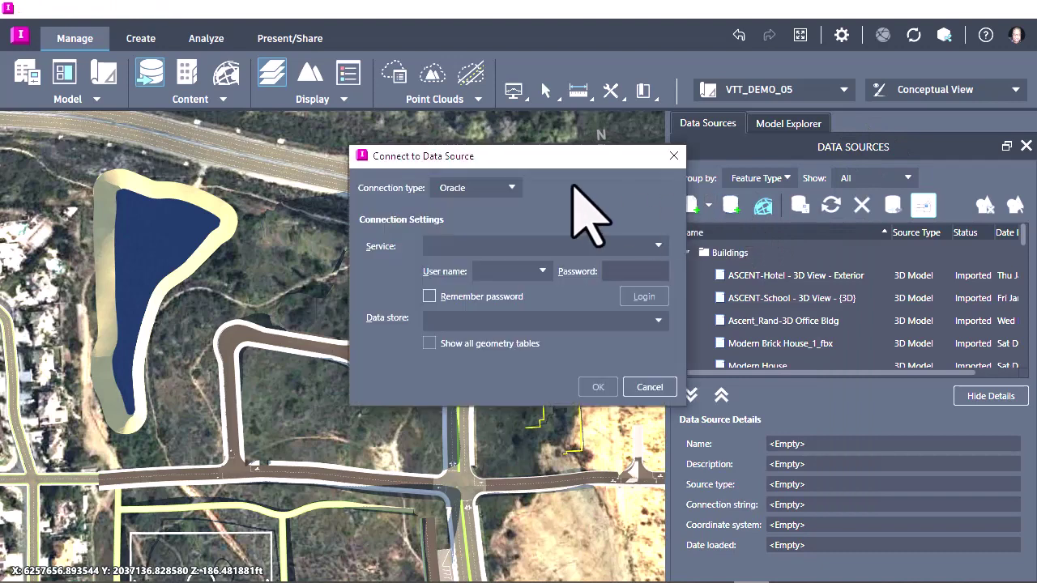
left_click(512, 188)
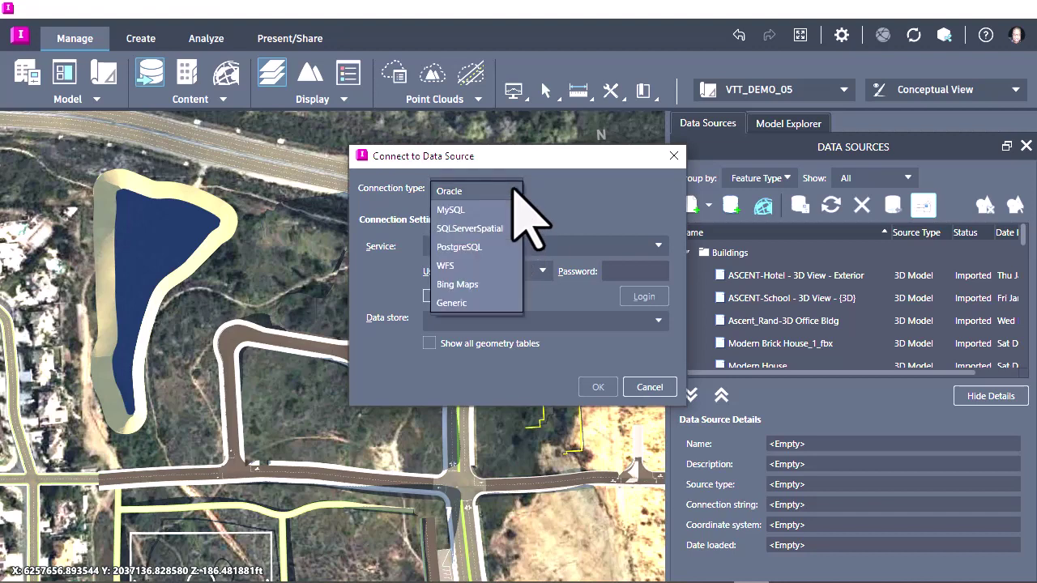
left_click(452, 304)
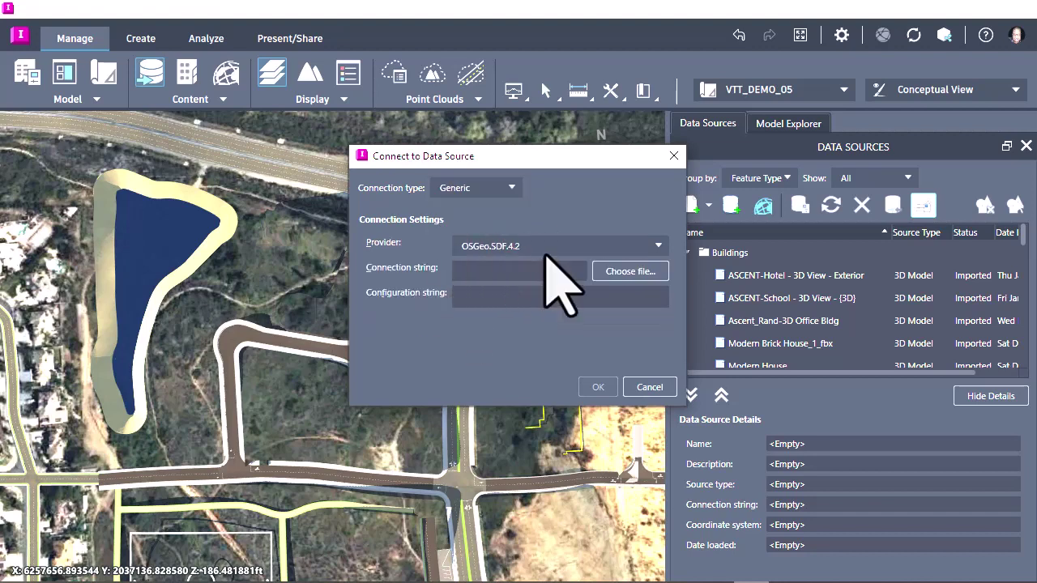
left_click(659, 245)
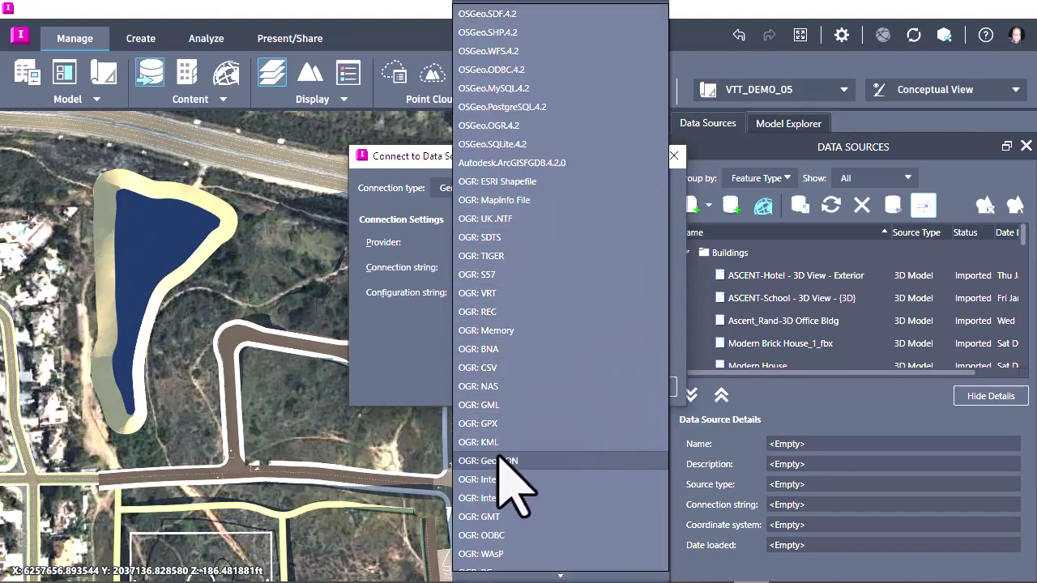
scroll(502, 428, "down", 3)
scroll(490, 428, "up", 3)
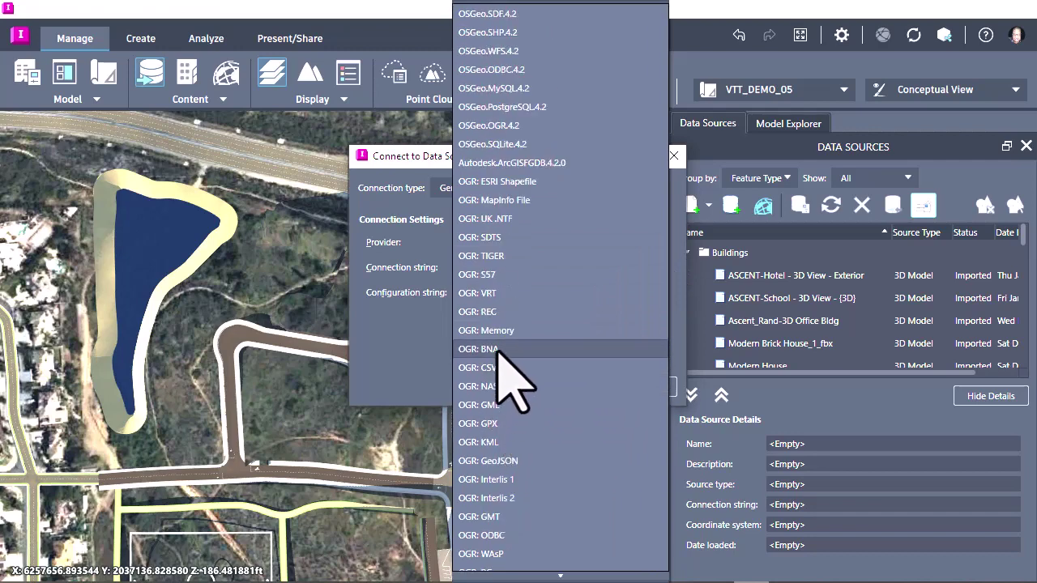
scroll(489, 378, "down", 4)
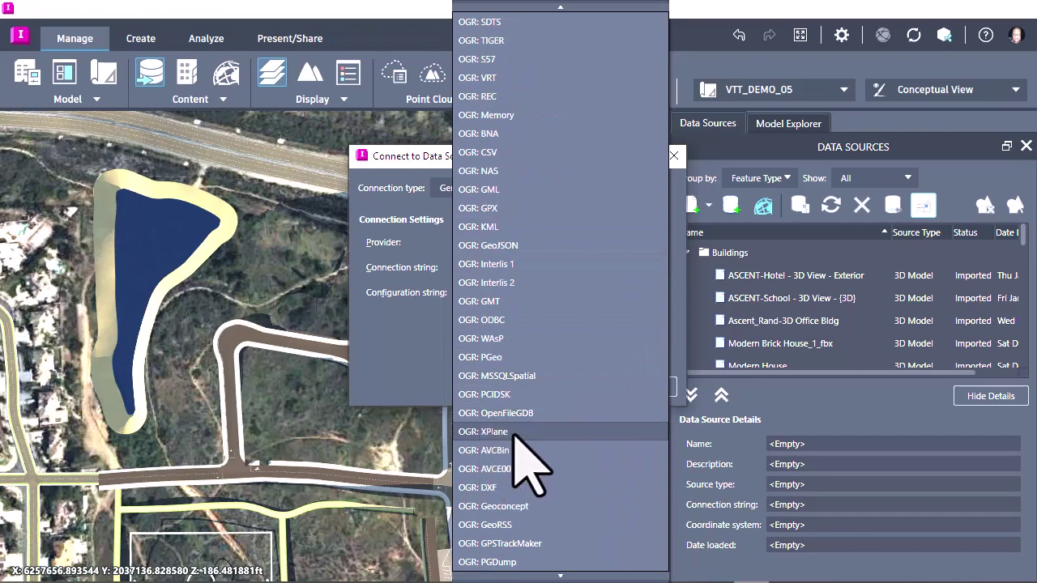
scroll(486, 425, "down", 1)
left_click(486, 433)
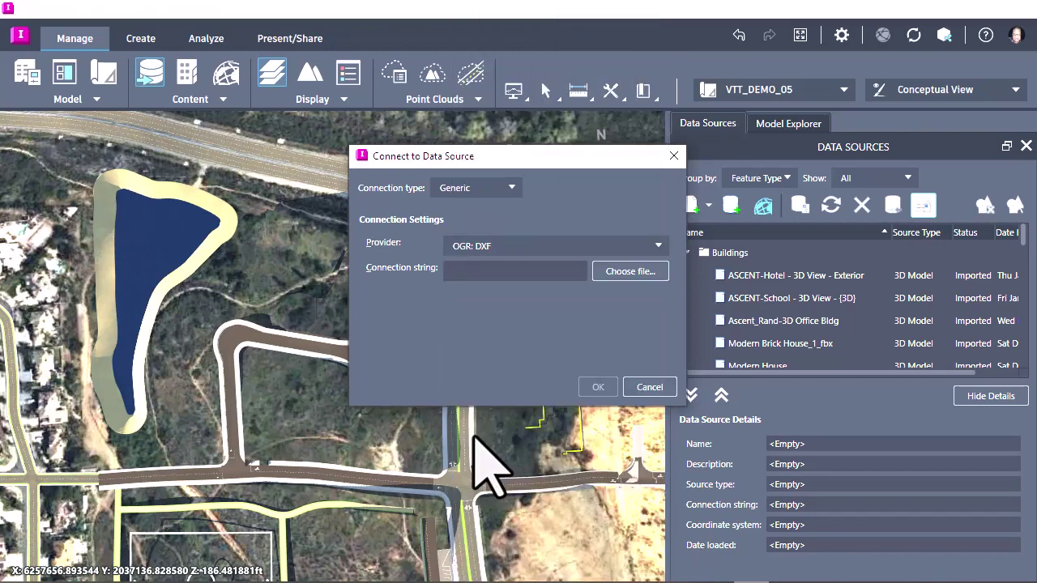
Connect to Parking-curbs.dxf from the DXF-Infraworks folder and add its entities as a data source
left_click(632, 270)
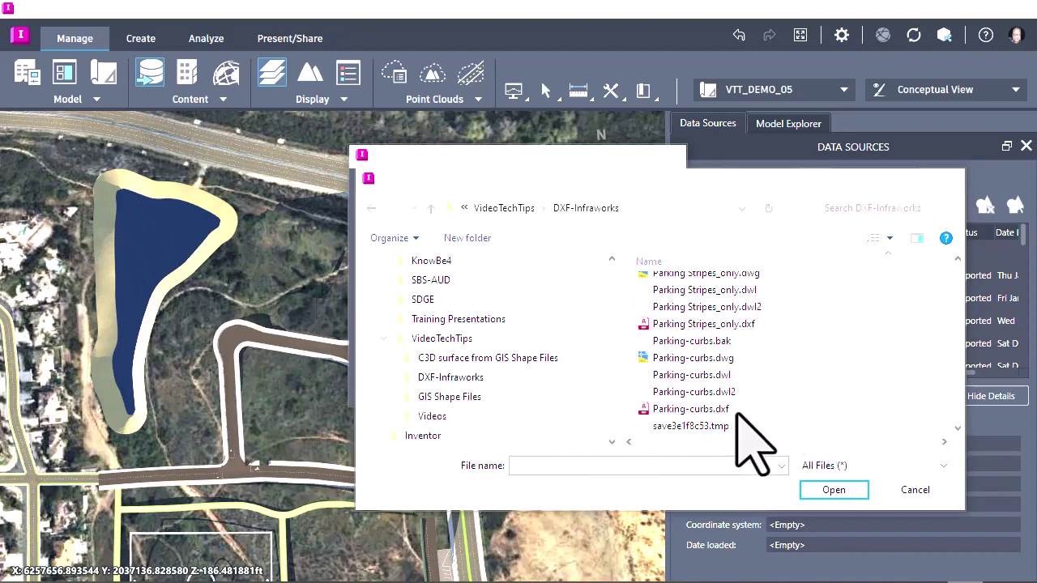
left_click(671, 412)
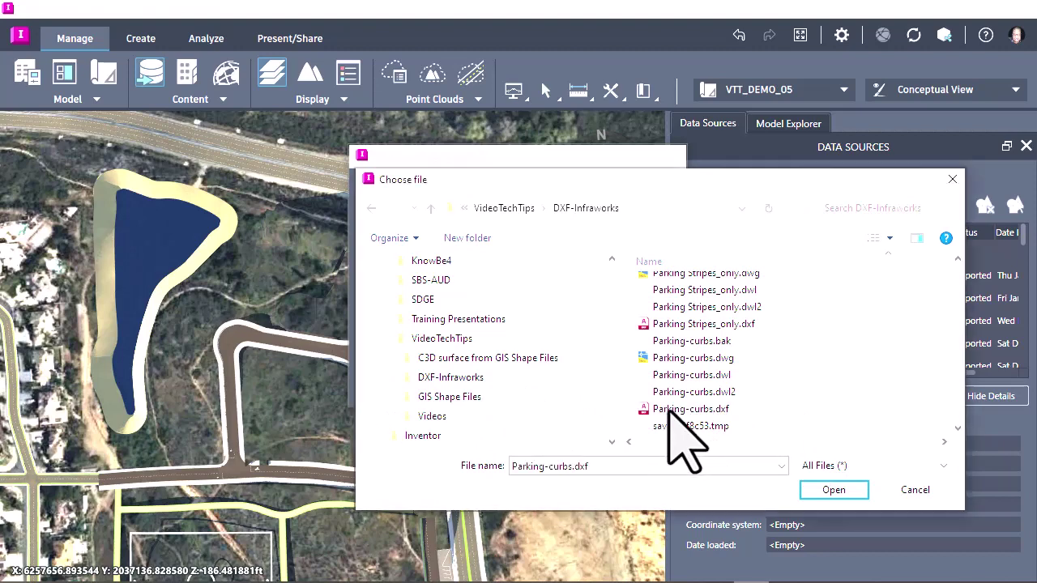
left_click(834, 490)
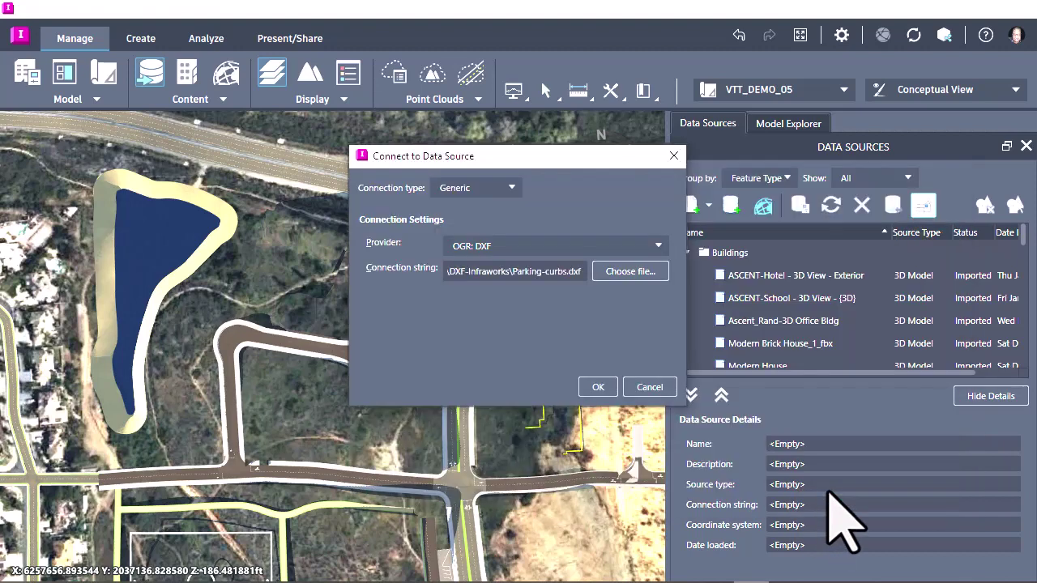
left_click(598, 387)
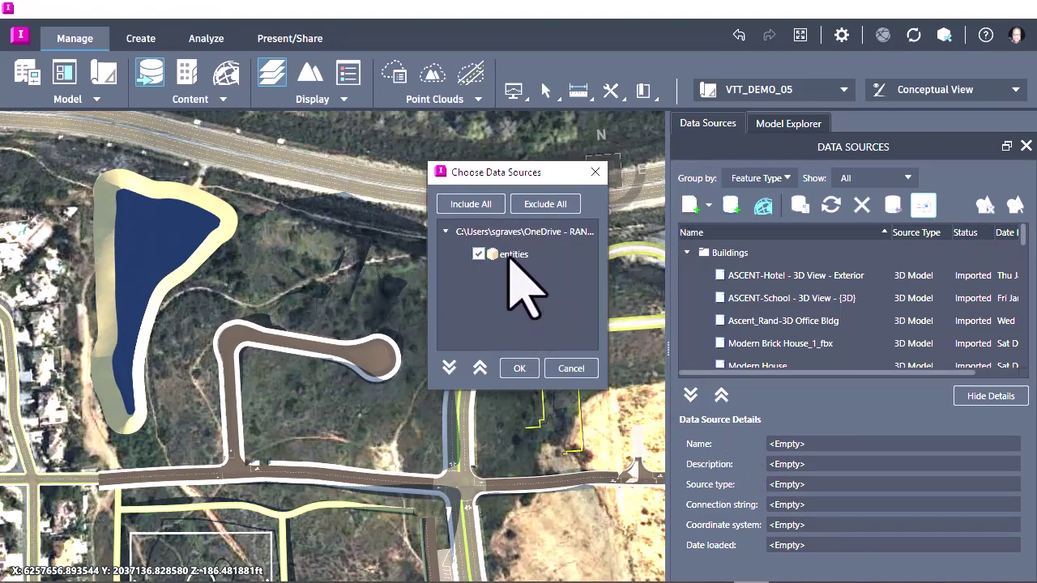
left_click(522, 370)
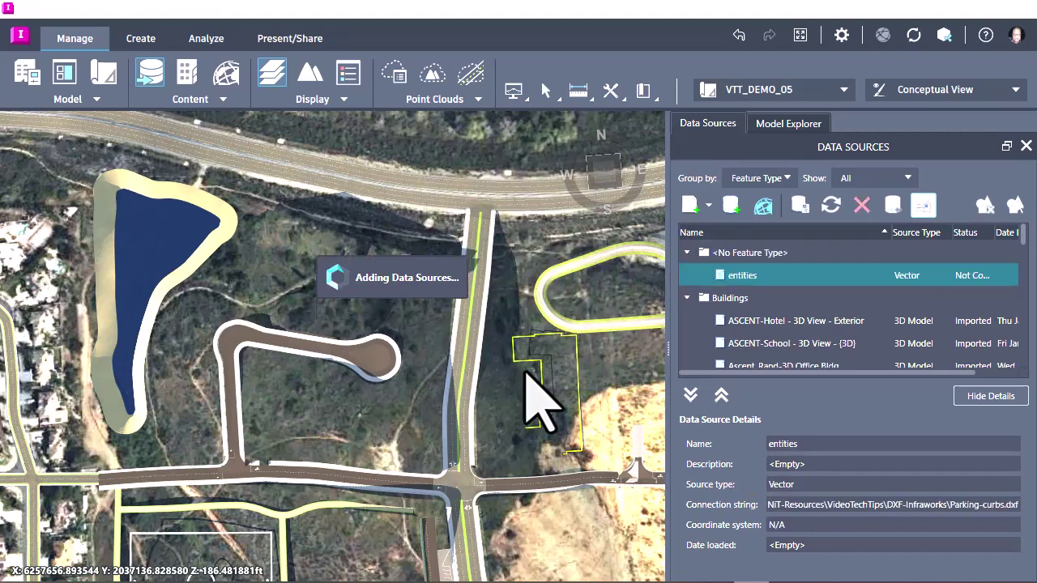
Configure the entities data source with the name Parking Curbs, the description Curbs and the type Pipelines
right_click(752, 280)
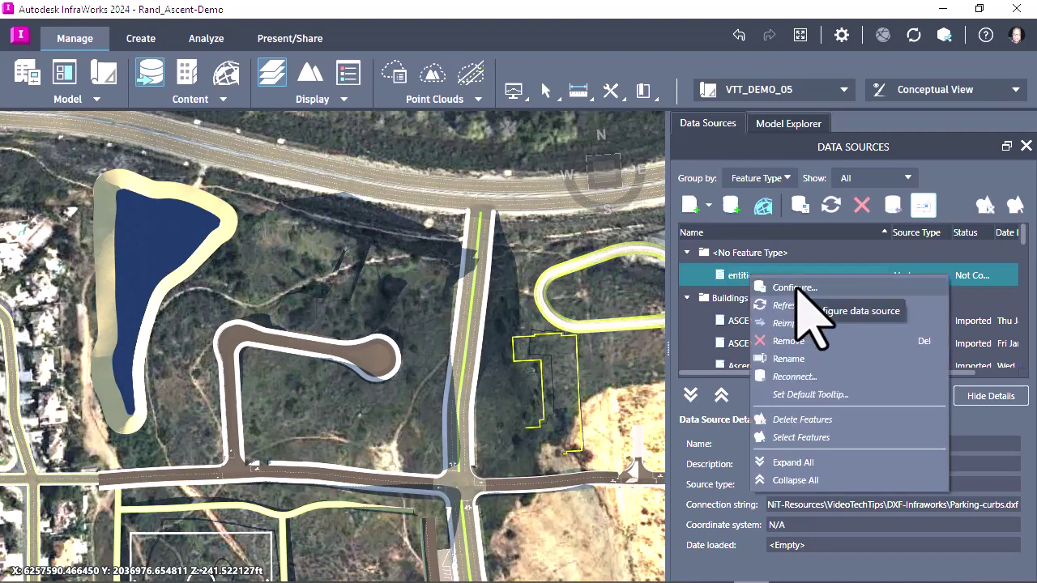
left_click(797, 288)
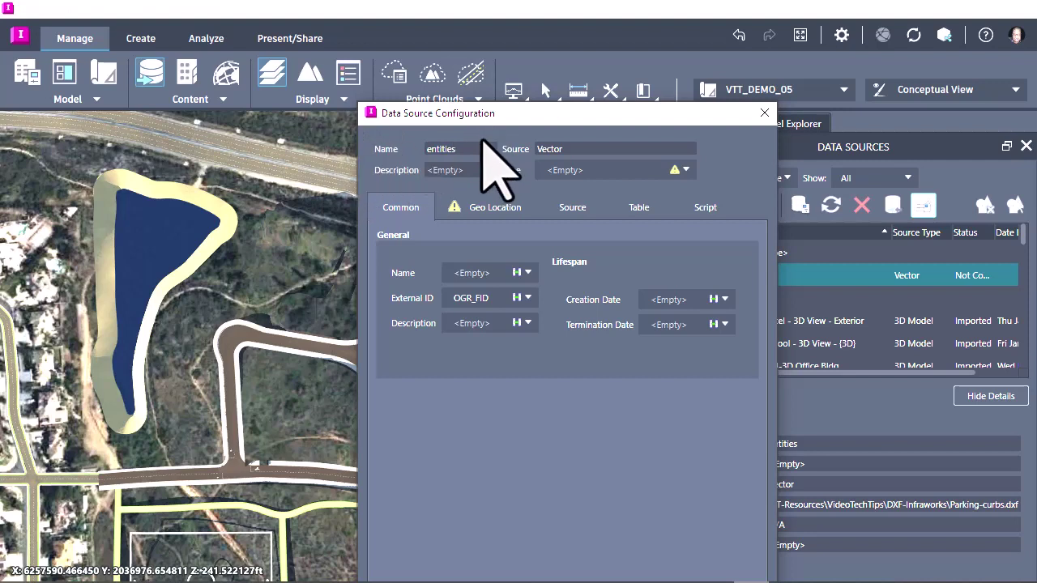
double_click(432, 151)
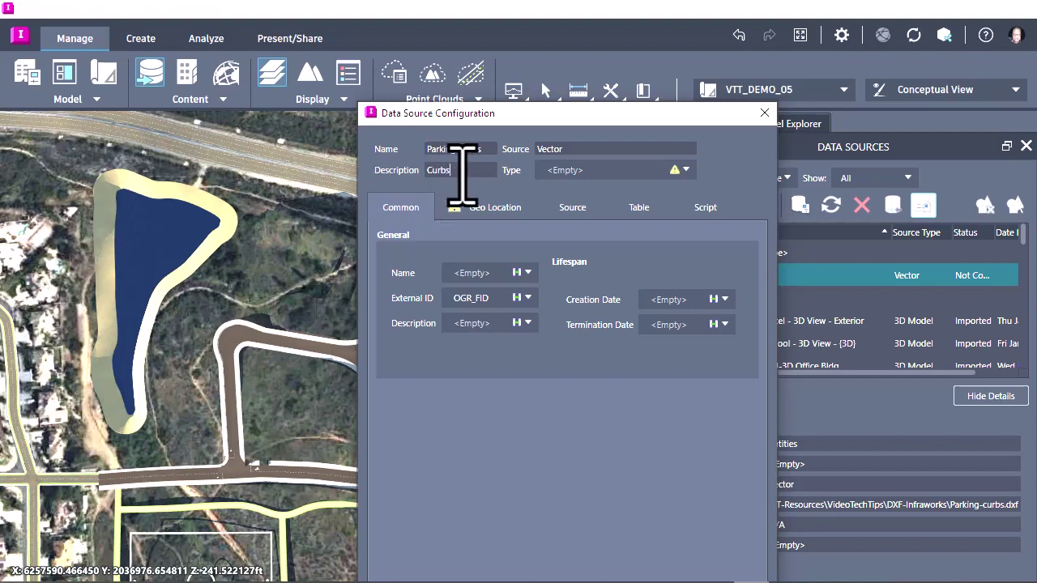
left_click(686, 170)
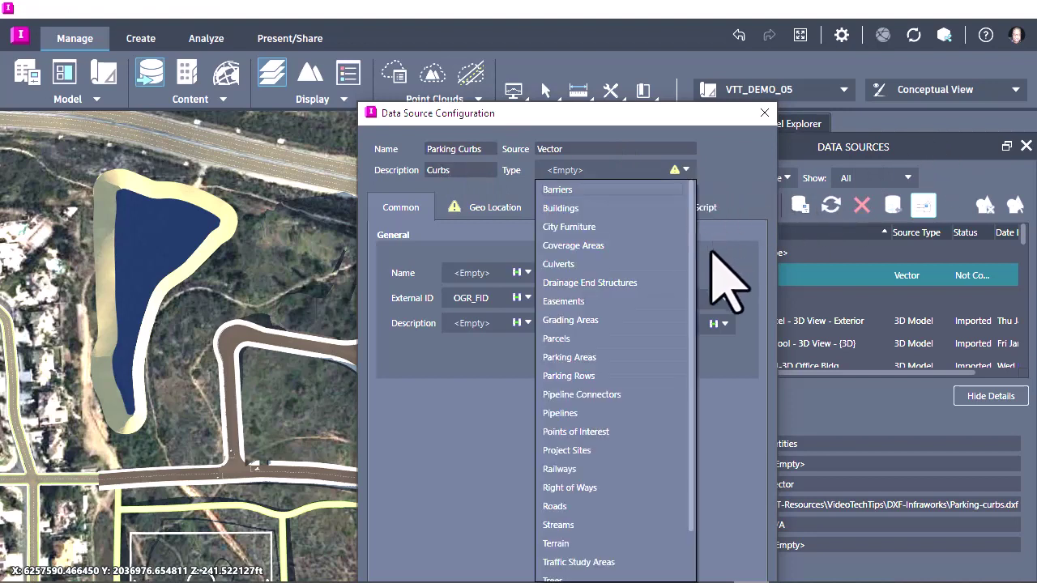
left_click(568, 418)
left_click_drag(578, 113, 552, 31)
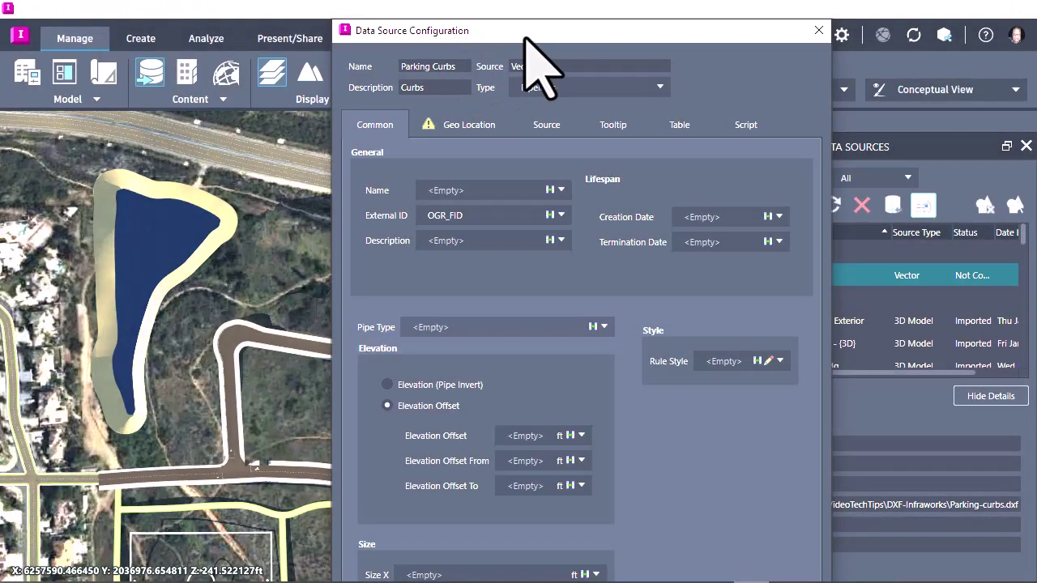
left_click_drag(523, 37, 548, 31)
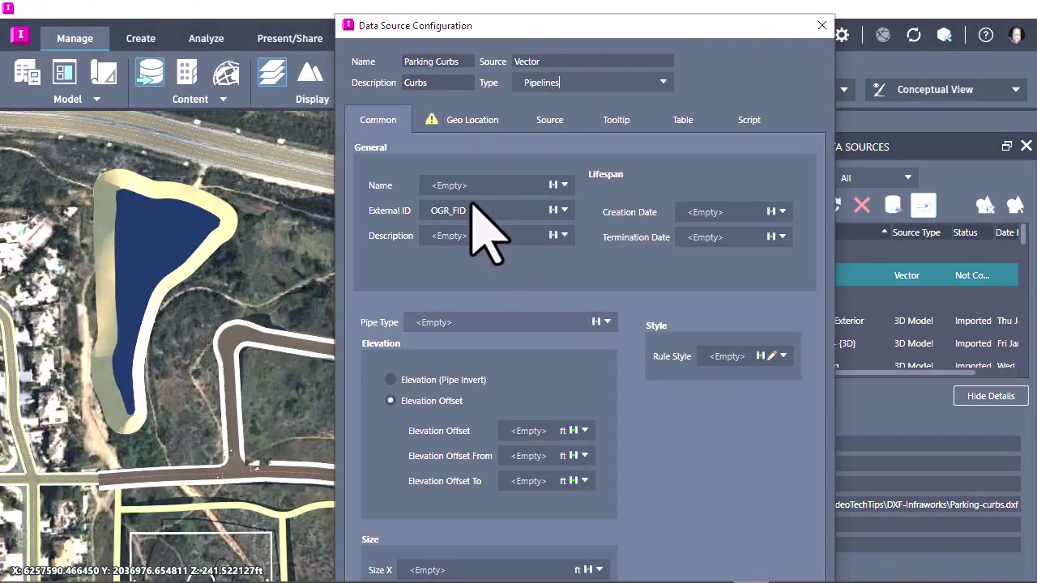
Set the Parking Curbs data source's coordinate system to CA83-VIF and its draping option to Drape
left_click(472, 122)
left_click(809, 151)
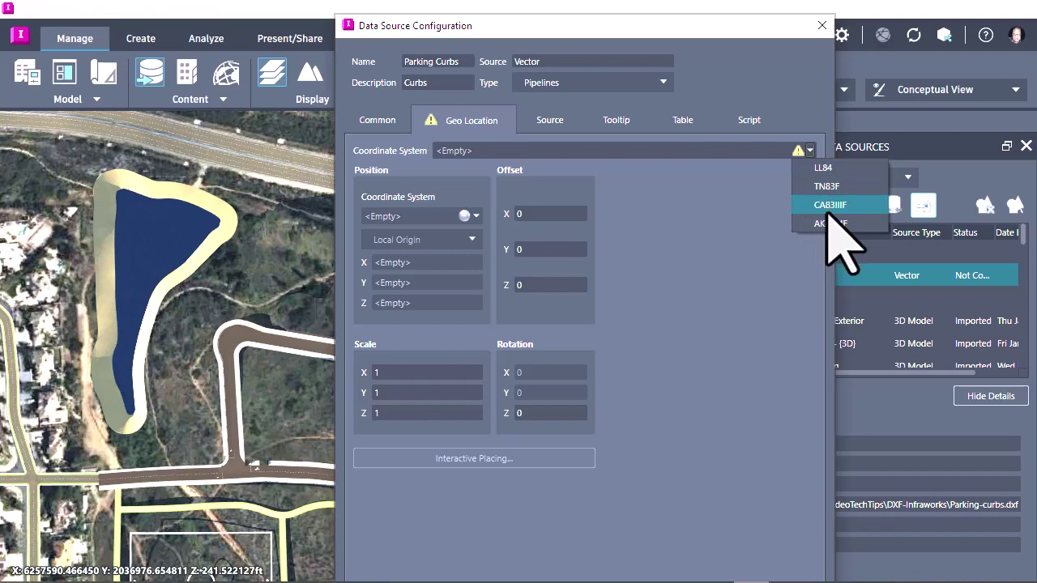
left_click(798, 153)
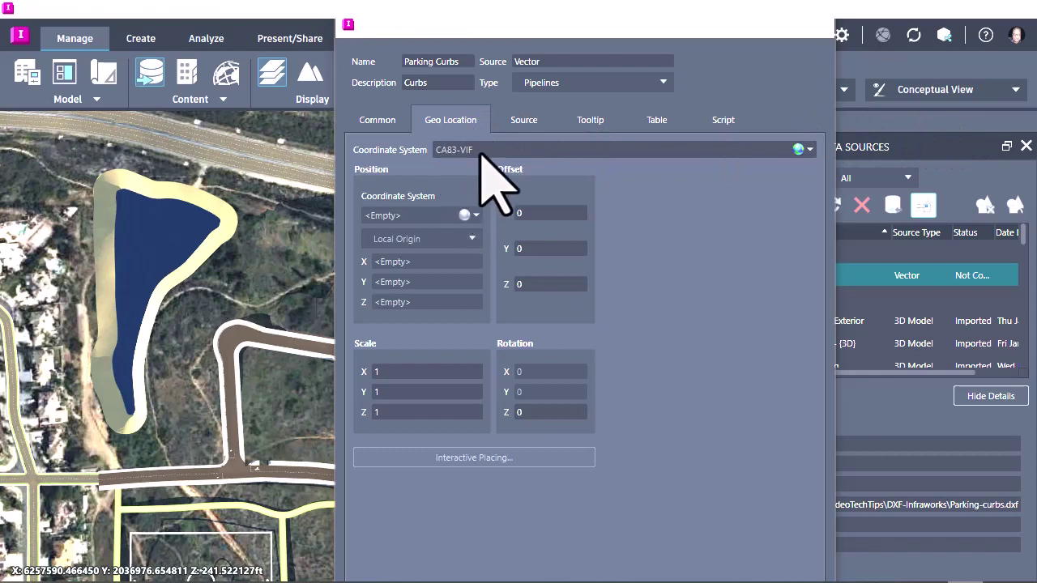
left_click(524, 122)
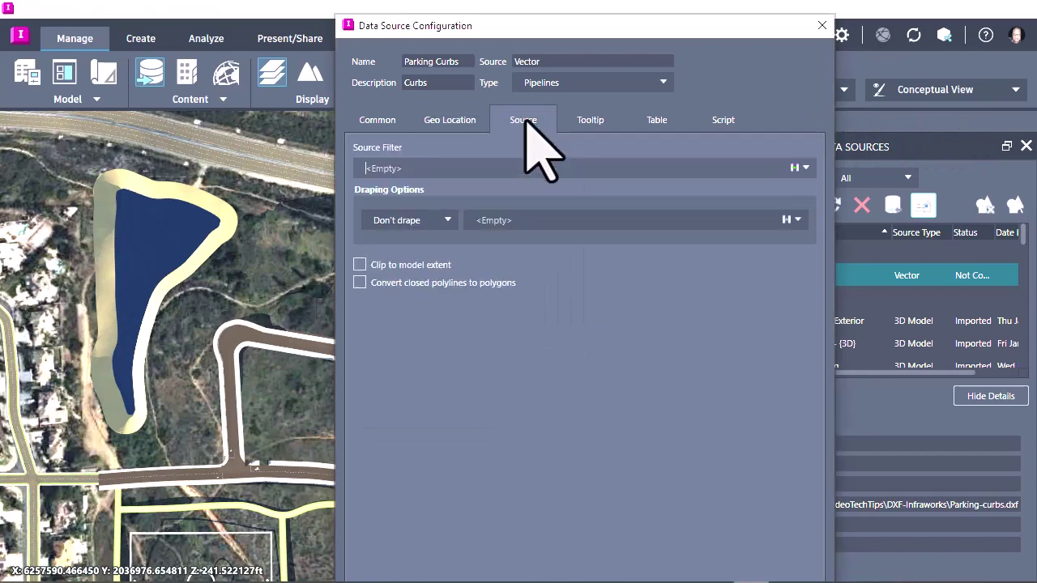
left_click(448, 221)
left_click(383, 259)
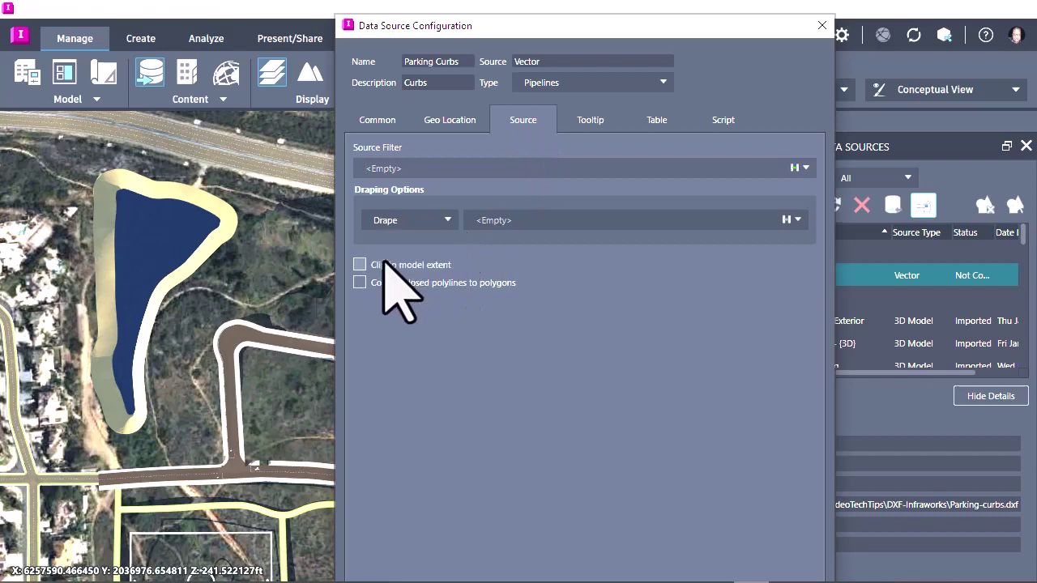
Set the pipeline properties Size X to .5 ft and Size Y to .67 ft
left_click(663, 122)
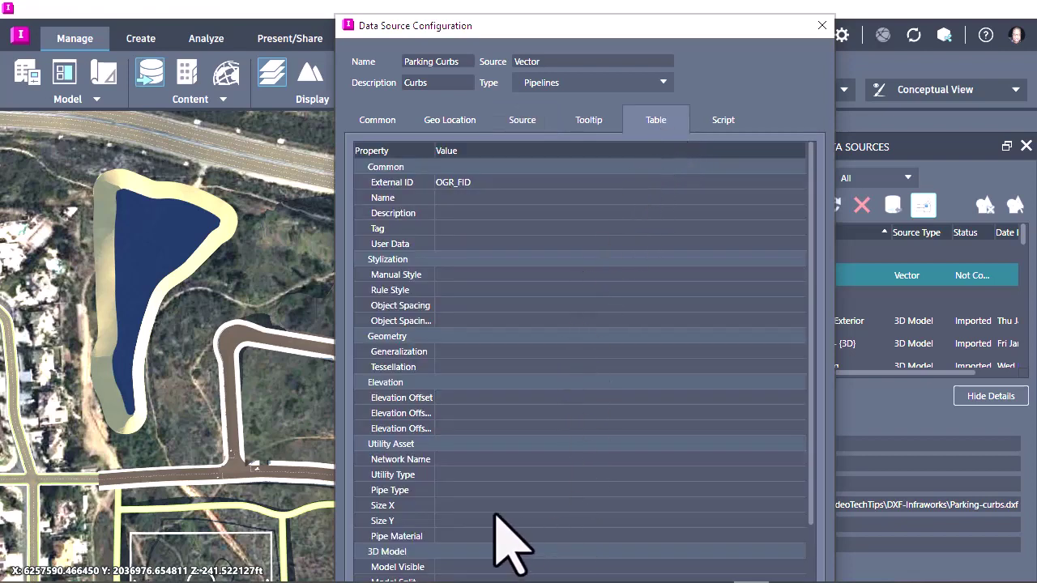
left_click(465, 504)
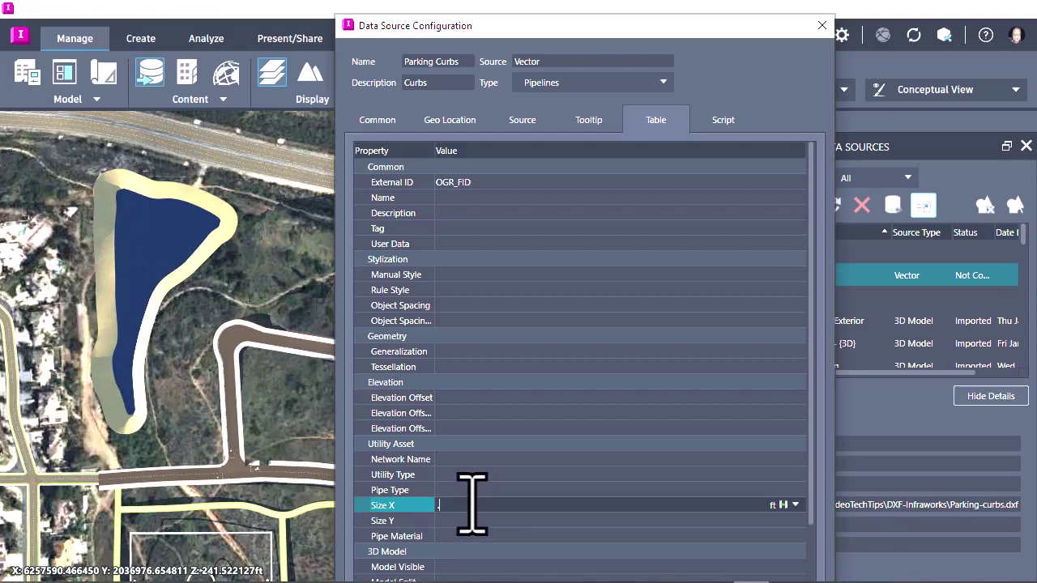
left_click(468, 523)
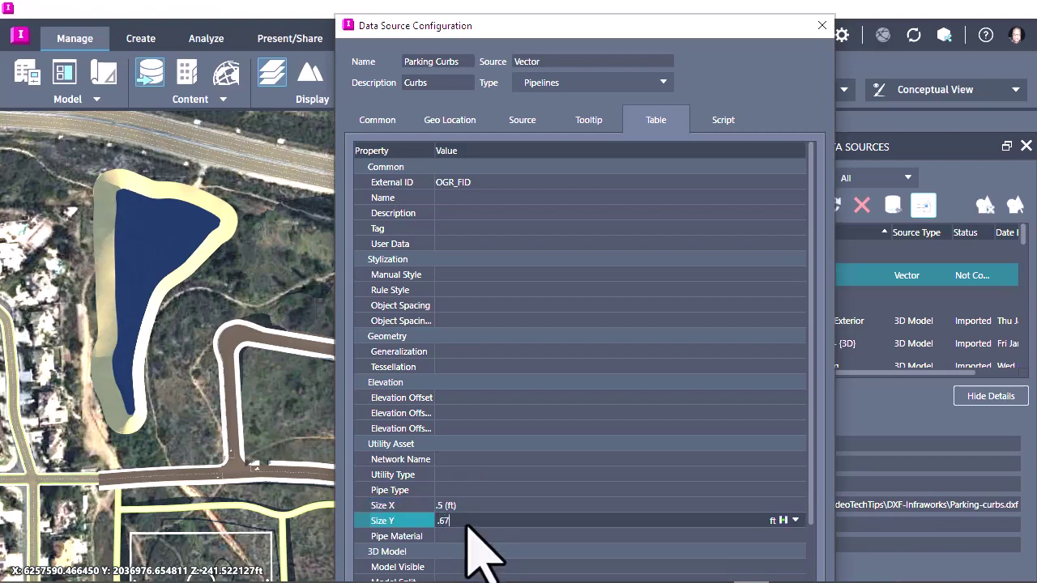
key("shift+Tab")
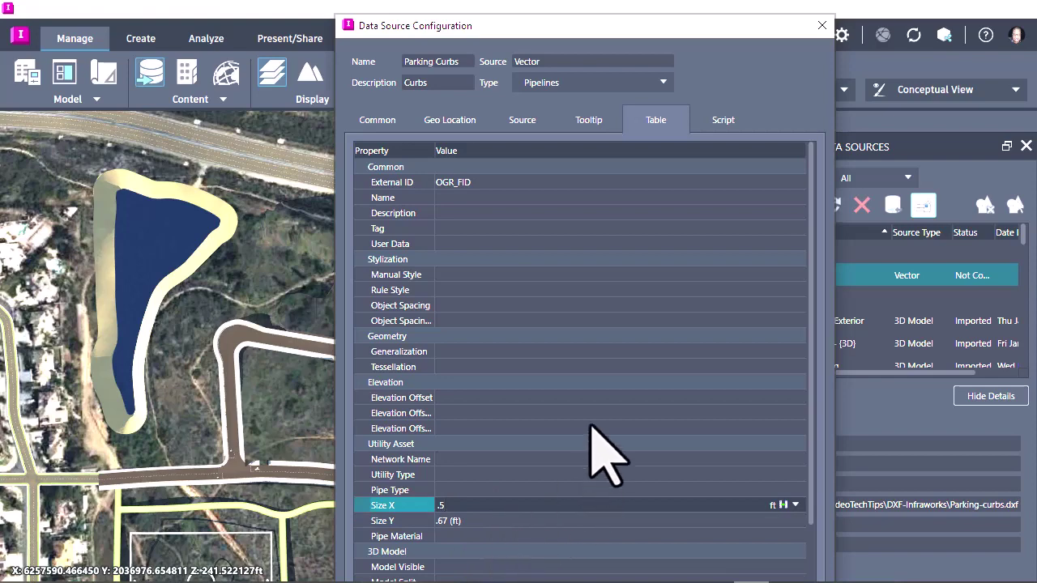
Assign the Parking Stripes2 pipeline rule style to the Parking Curbs data source, then close its configuration and refresh the data
left_click(376, 120)
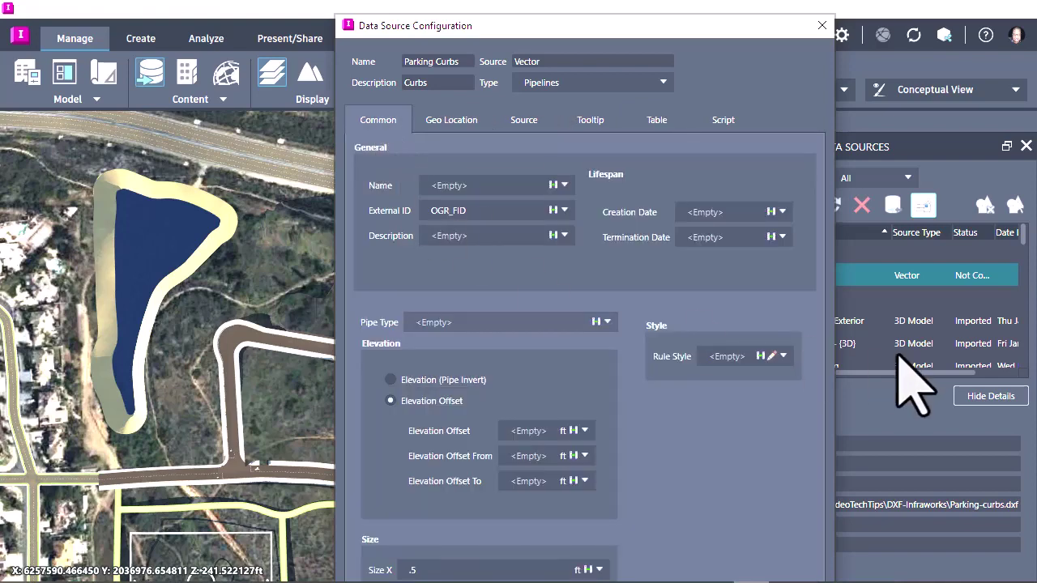
left_click(771, 355)
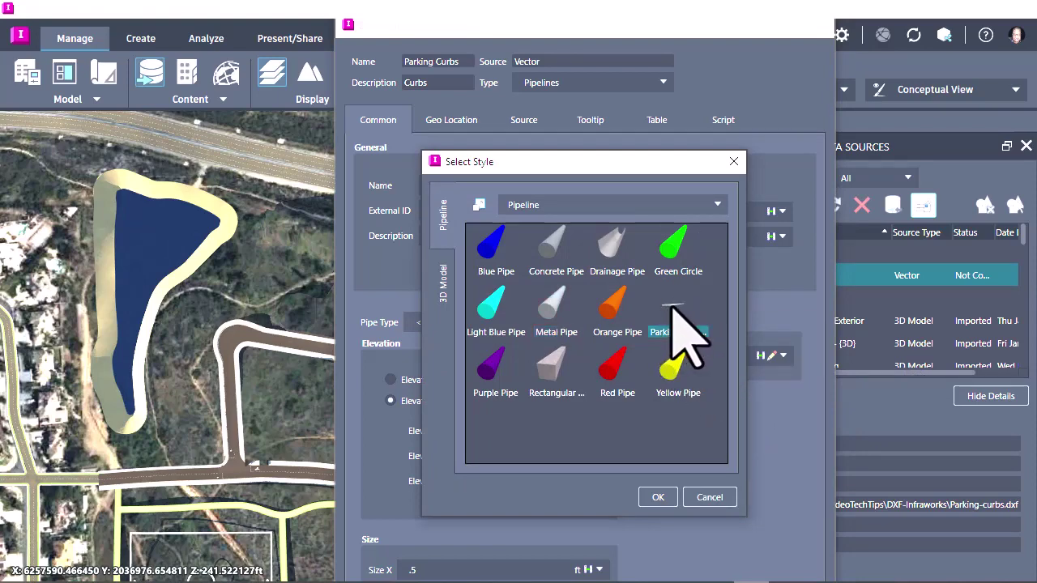
left_click(658, 498)
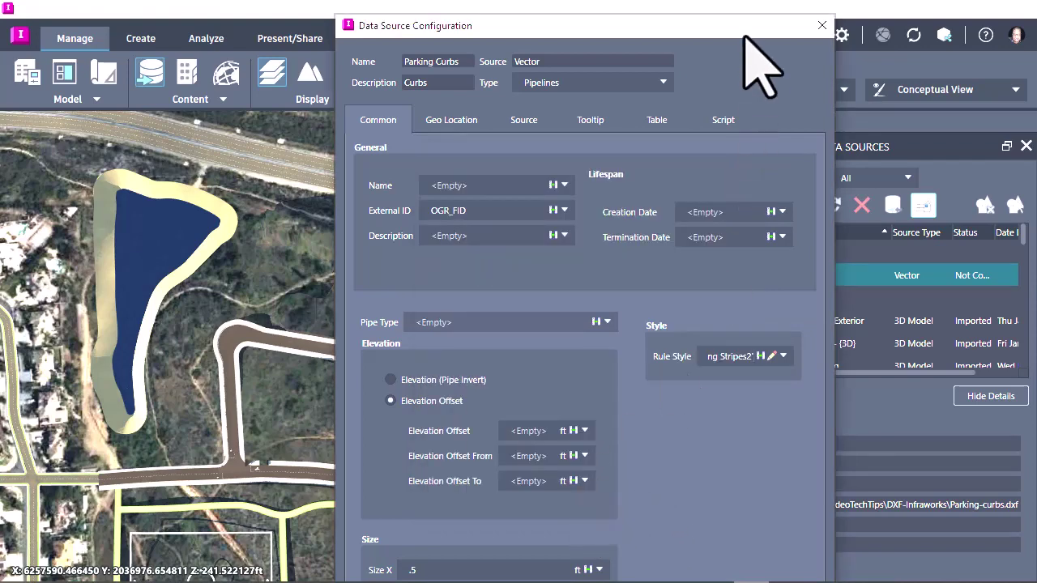
left_click_drag(708, 24, 494, 162)
key("Escape")
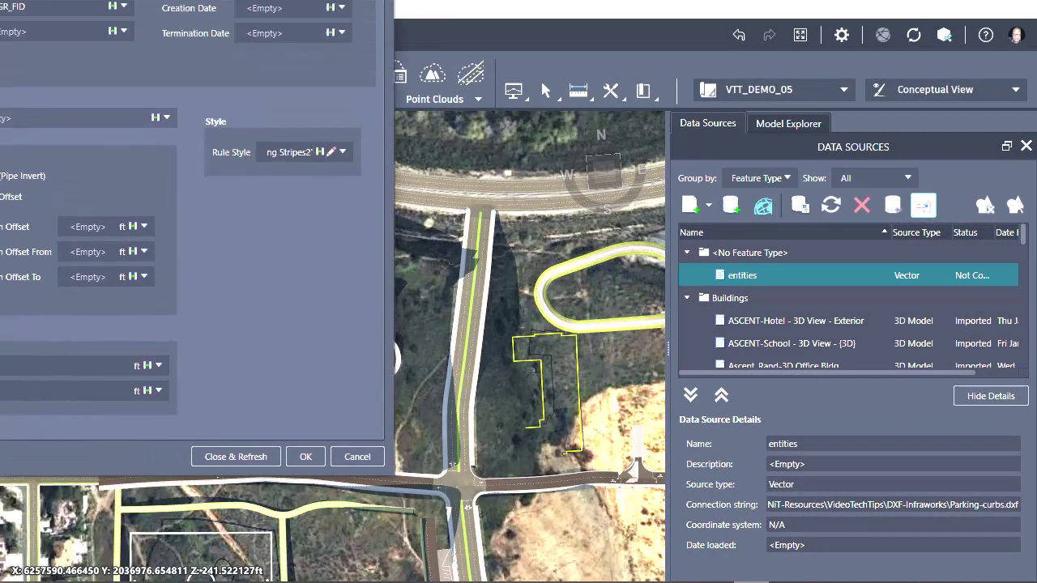
left_click(236, 457)
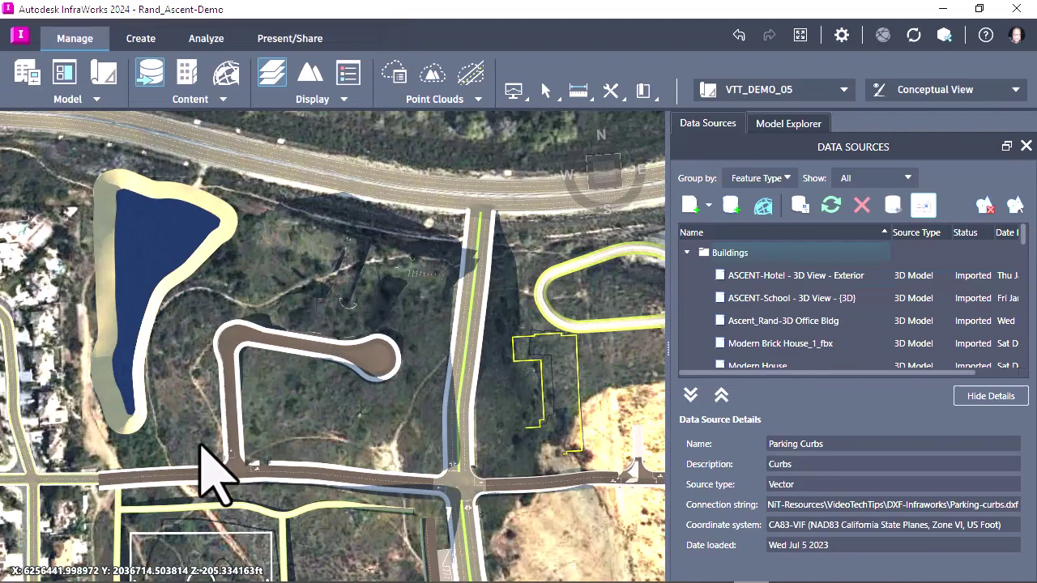
Turn on the Sketched Grading Areas surface layer, apply the change and place the layer list clear of the model view
scroll(373, 328, "up", 1)
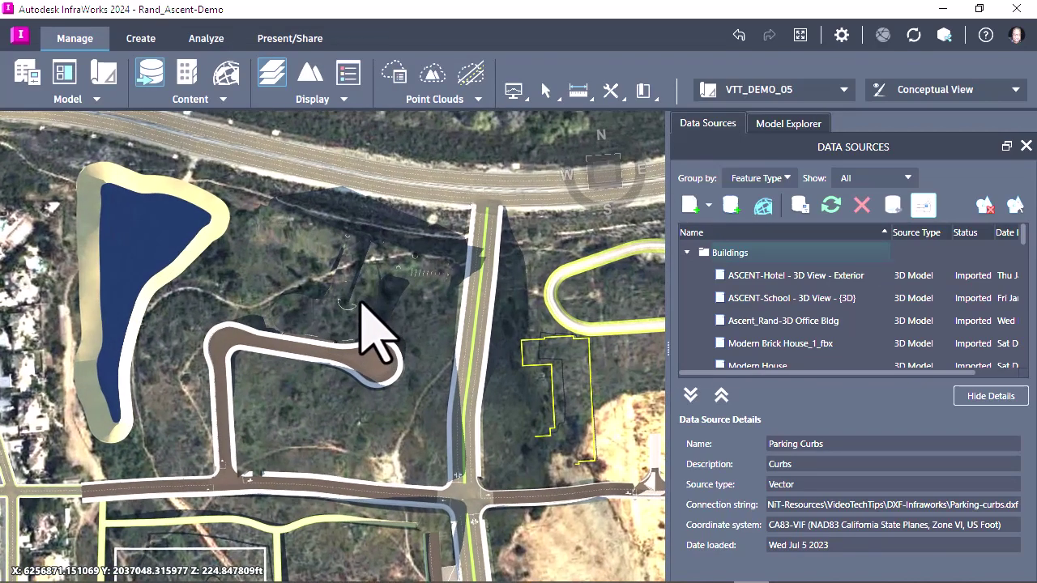
scroll(361, 306, "up", 5)
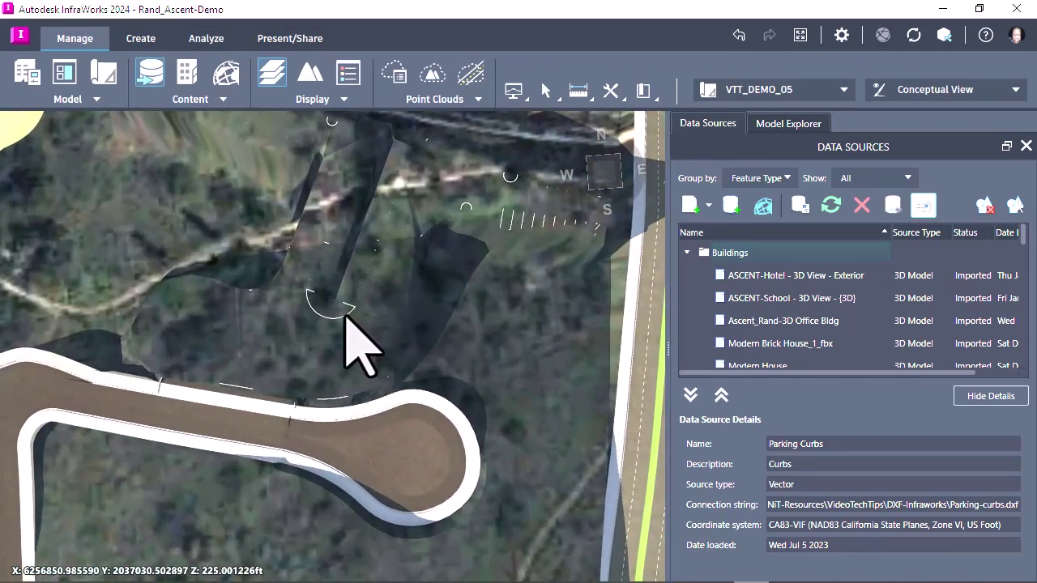
scroll(340, 324, "up", 2)
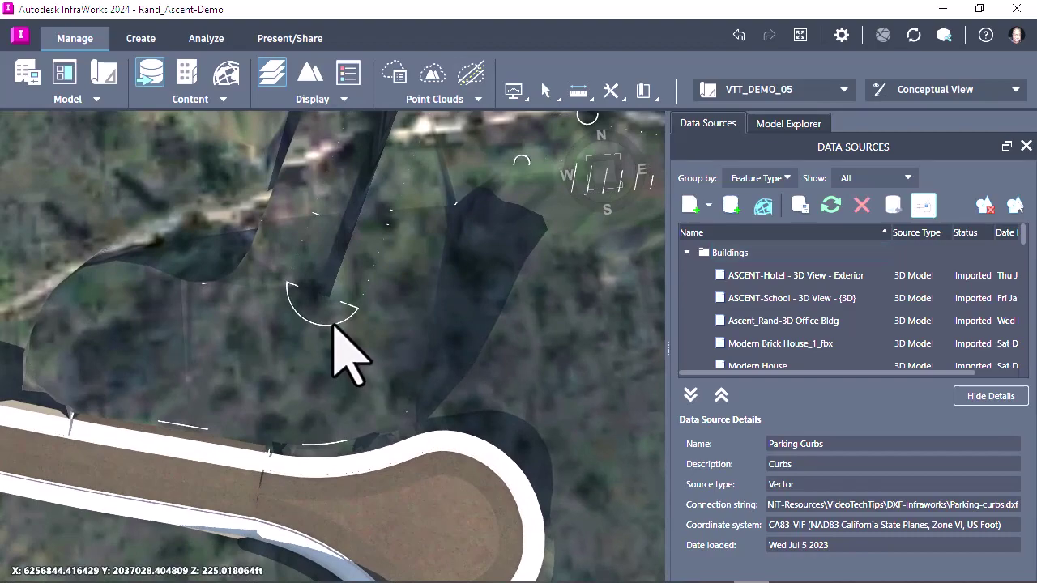
middle_click_drag(334, 329, 357, 385)
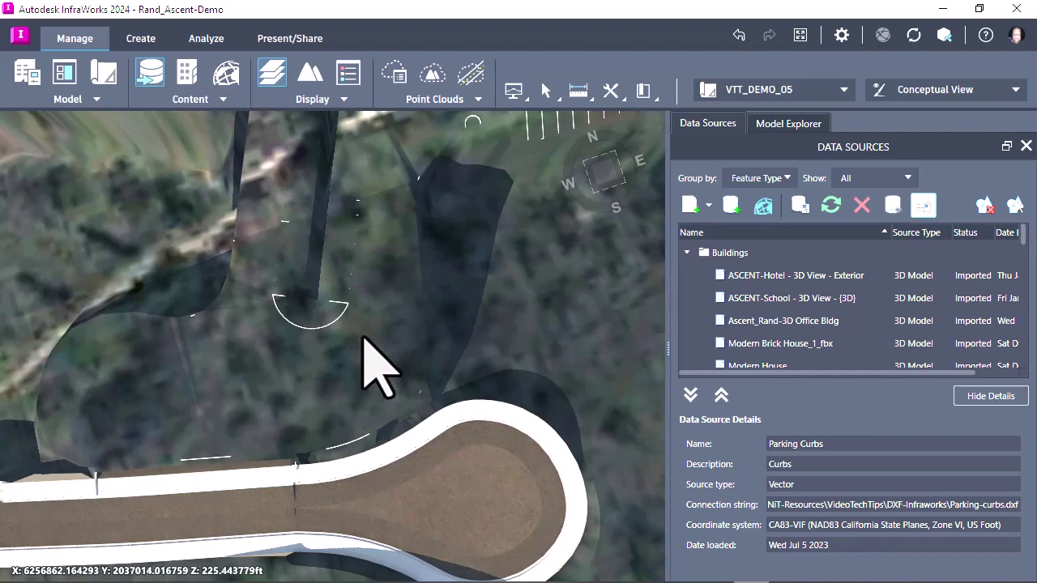
scroll(363, 336, "down", 6)
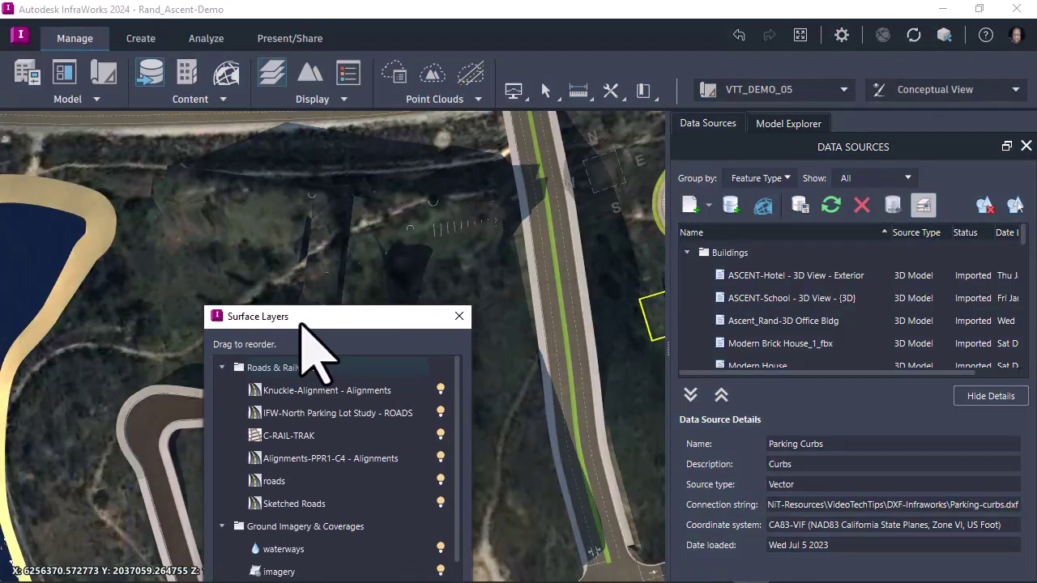
left_click_drag(370, 324, 382, 100)
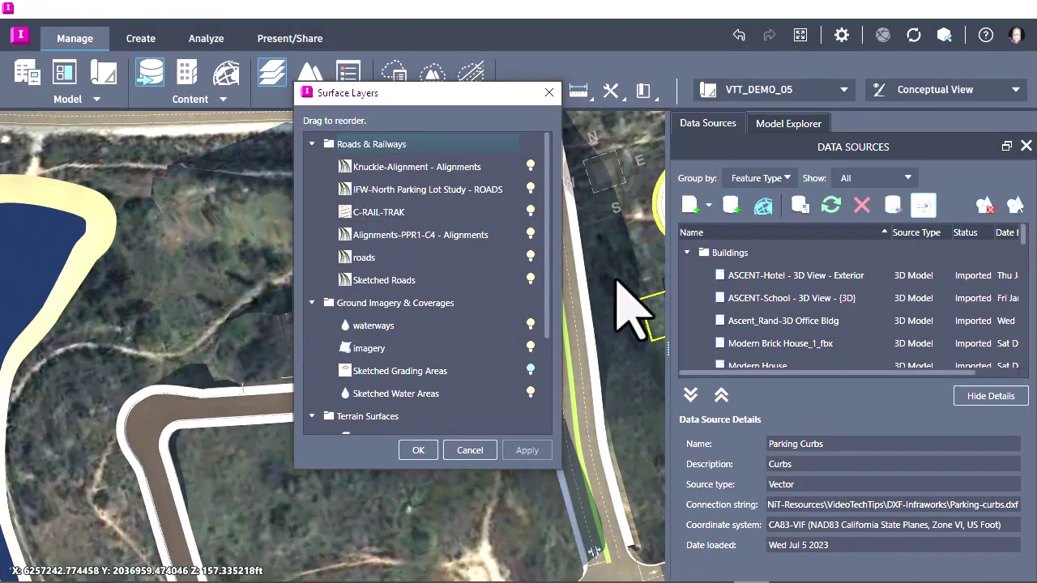
scroll(441, 318, "down", 2)
scroll(445, 317, "up", 1)
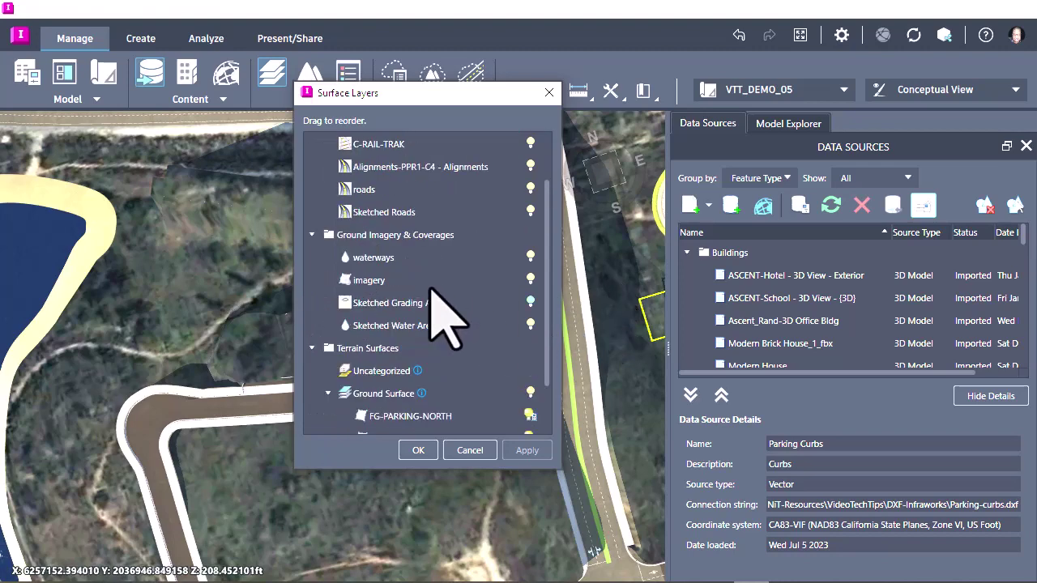
scroll(434, 291, "up", 2)
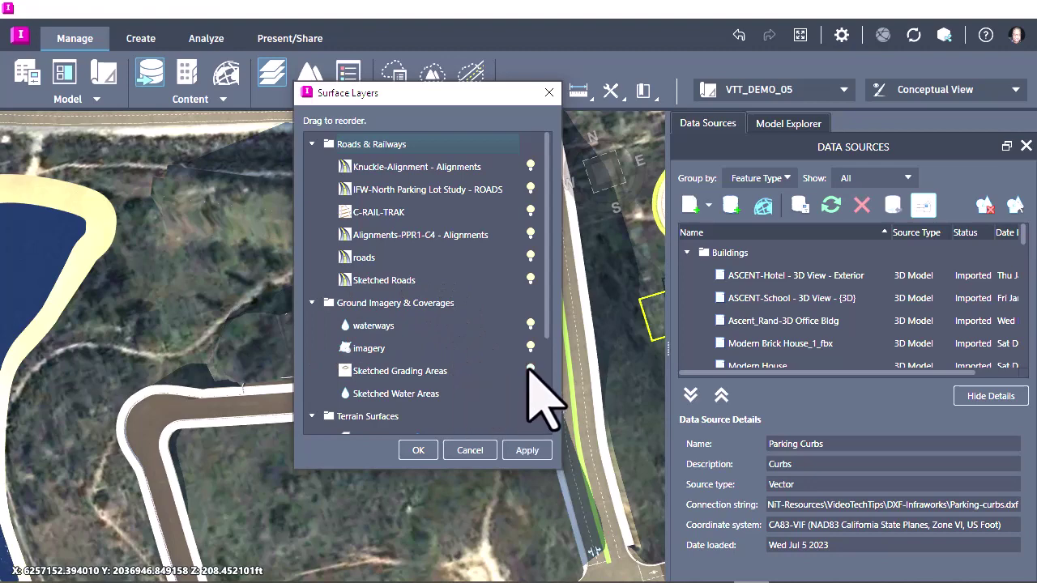
left_click(525, 451)
left_click_drag(417, 94, 595, 97)
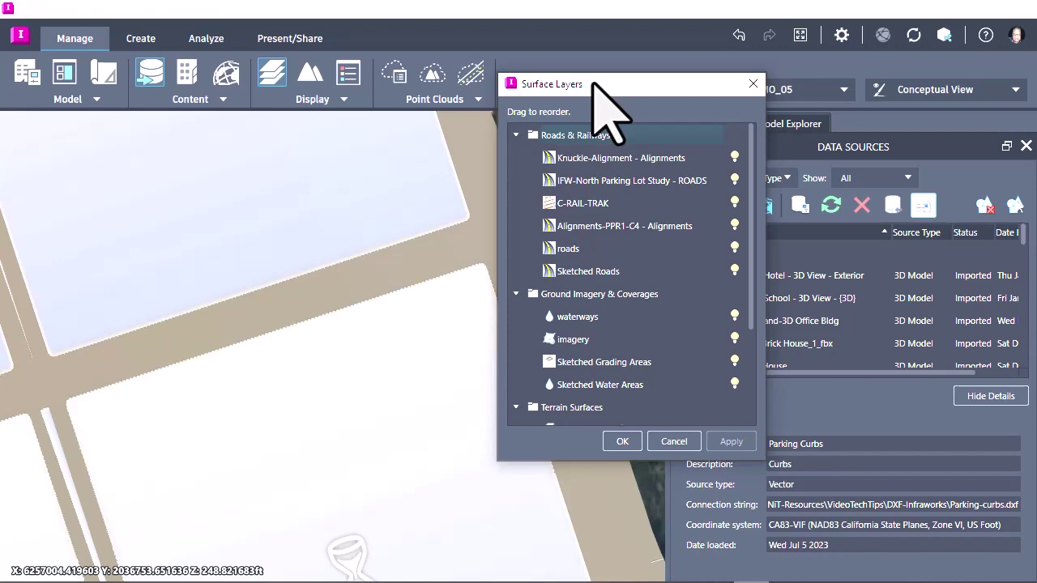
left_click_drag(595, 86, 753, 96)
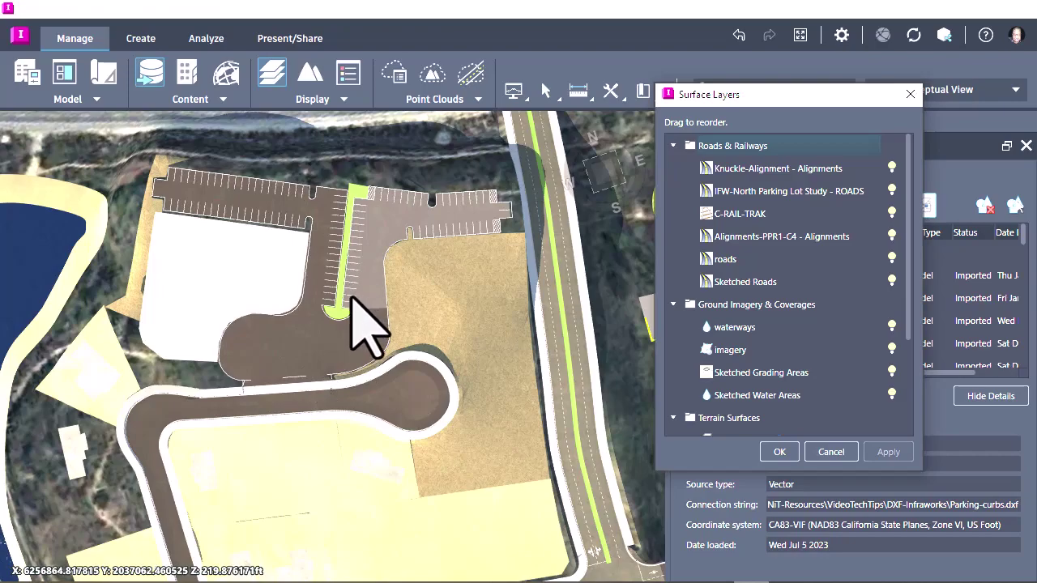
Select the parking curb pipeline and add a vertex on its run between the stalls and the white building pad
middle_click_drag(451, 200, 270, 399, "shift")
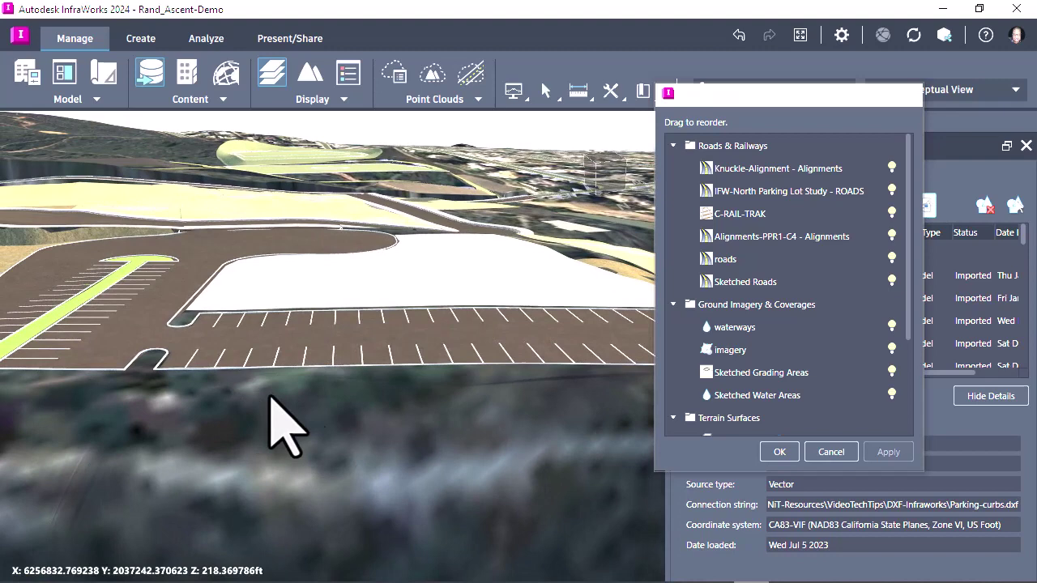
left_click(381, 369)
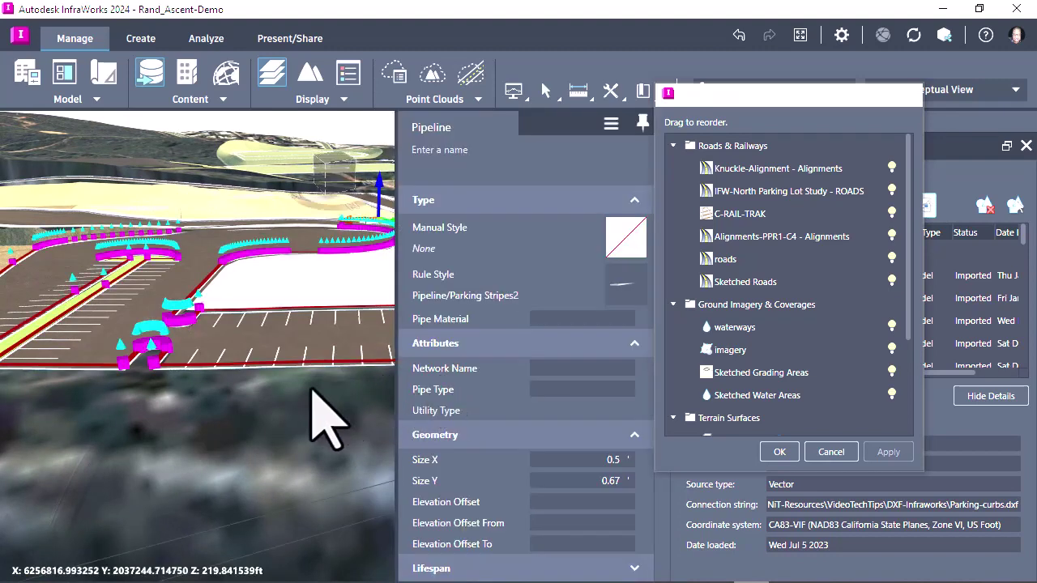
middle_click_drag(312, 388, 92, 398, "shift")
right_click(89, 397)
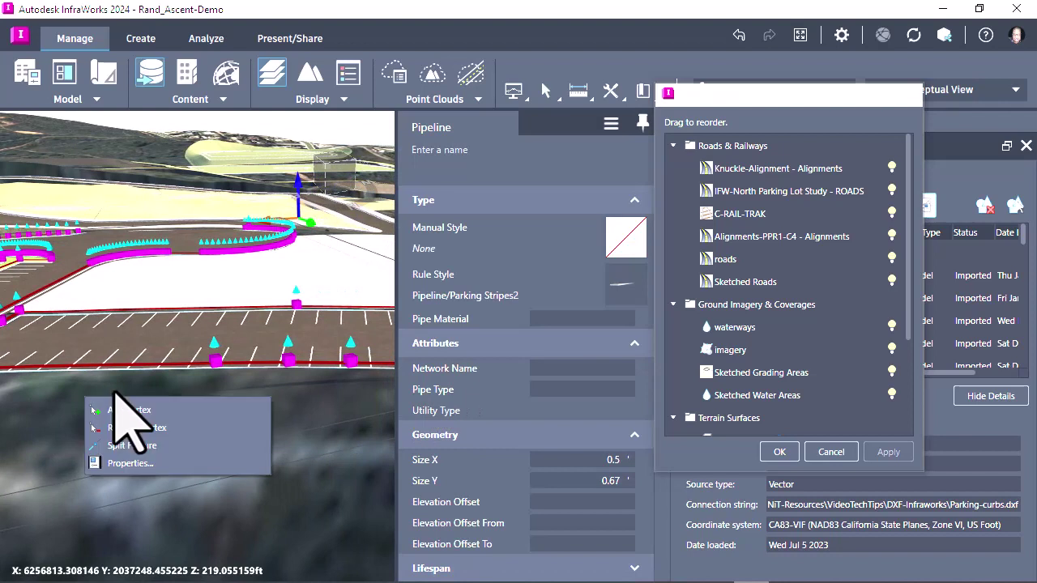
right_click(148, 309)
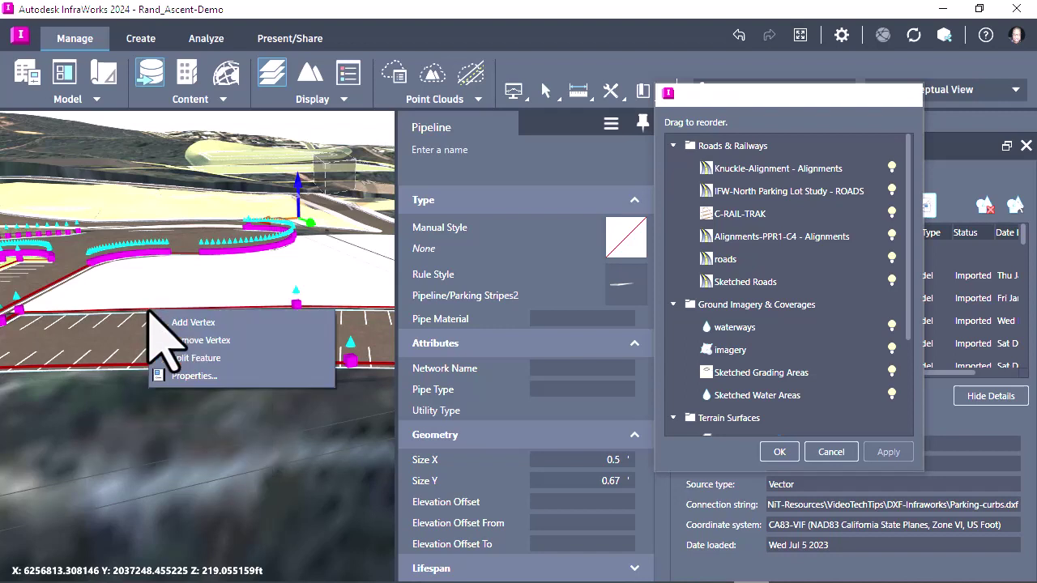
left_click(193, 324)
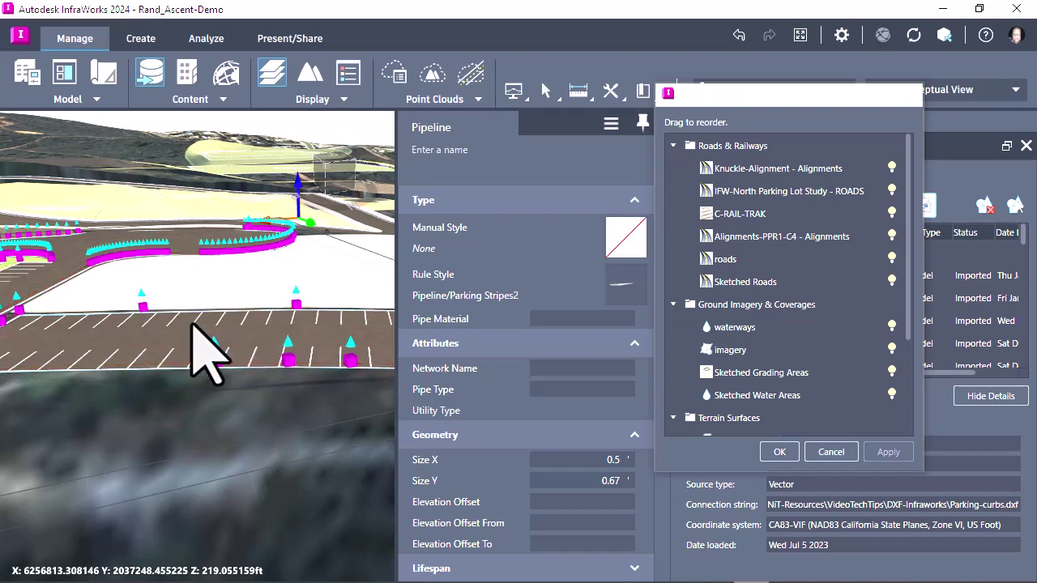
key("Escape")
Examine the parking lot from above and review the surface layers down to the terrain surfaces, then dismiss the layer list
left_click_drag(144, 454, 299, 295)
scroll(299, 295, "down", 6)
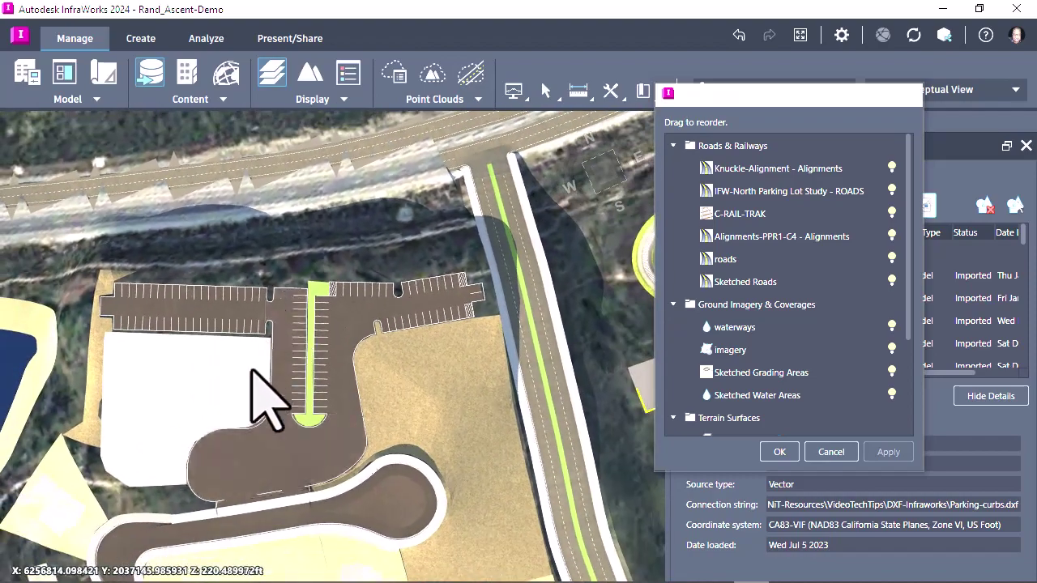
scroll(261, 512, "up", 4)
scroll(253, 498, "down", 3)
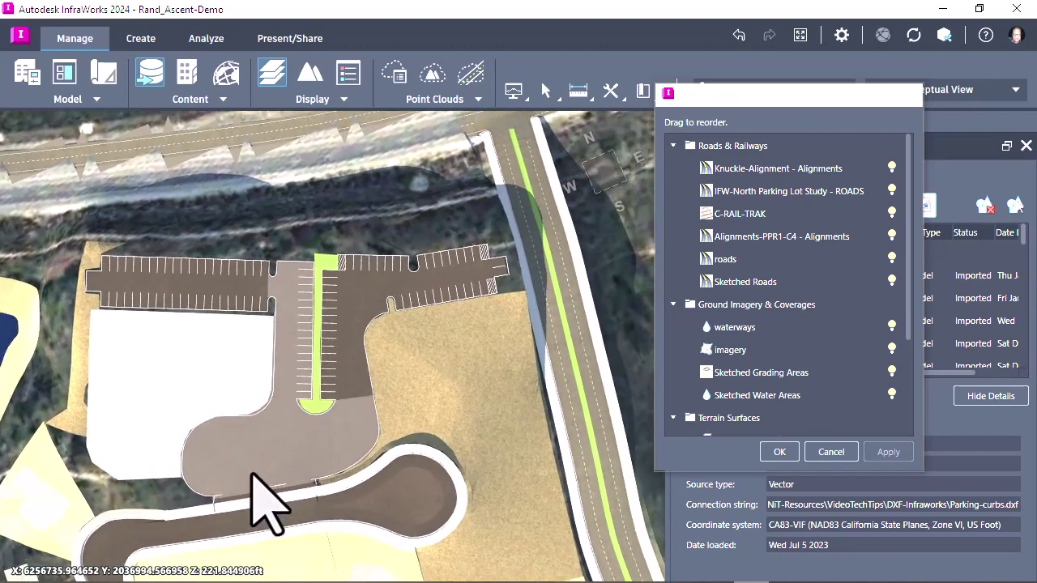
left_click_drag(385, 268, 347, 197)
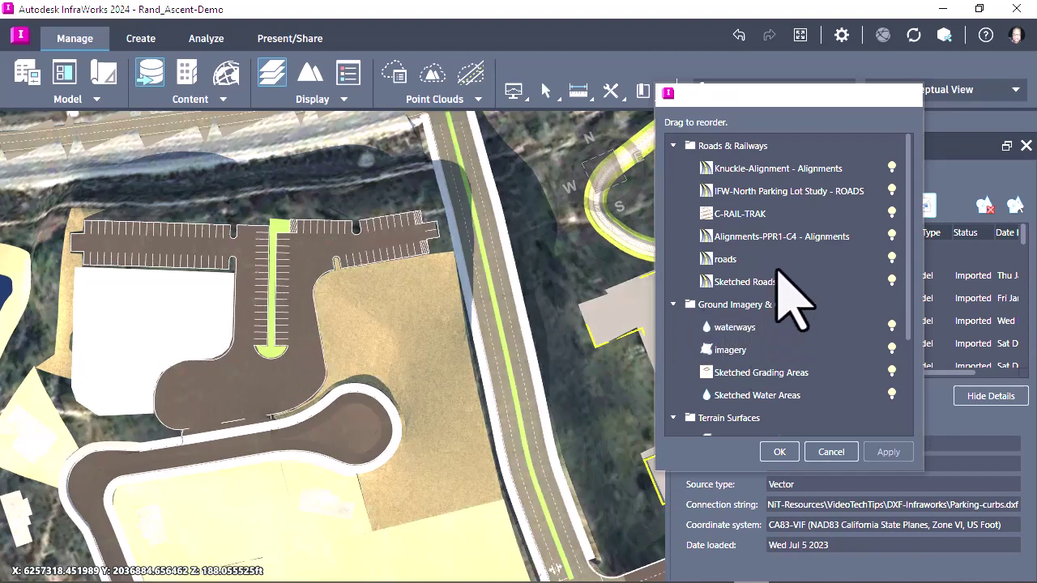
scroll(834, 284, "down", 2)
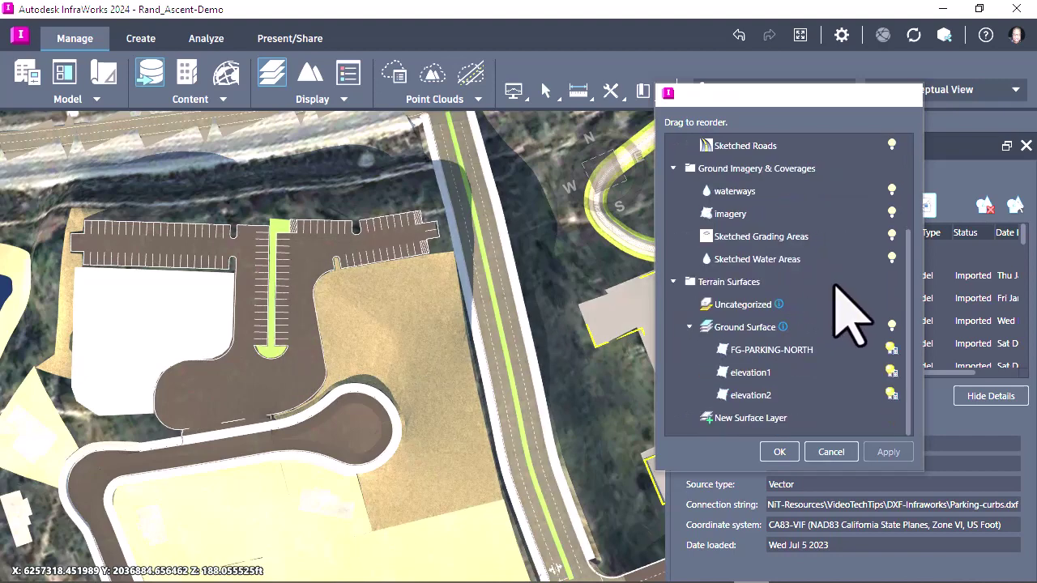
scroll(842, 308, "up", 3)
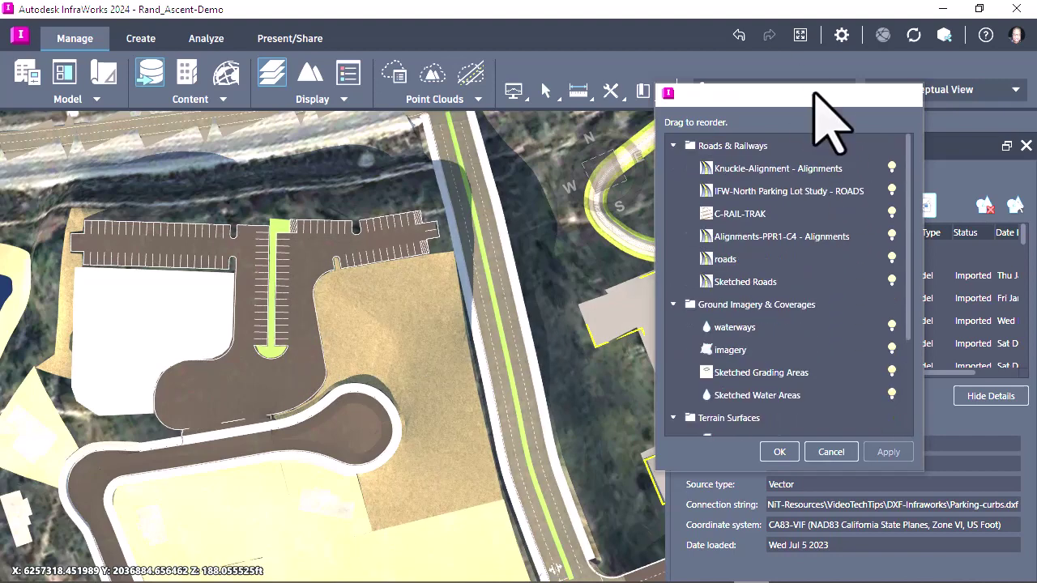
left_click_drag(814, 91, 518, 136)
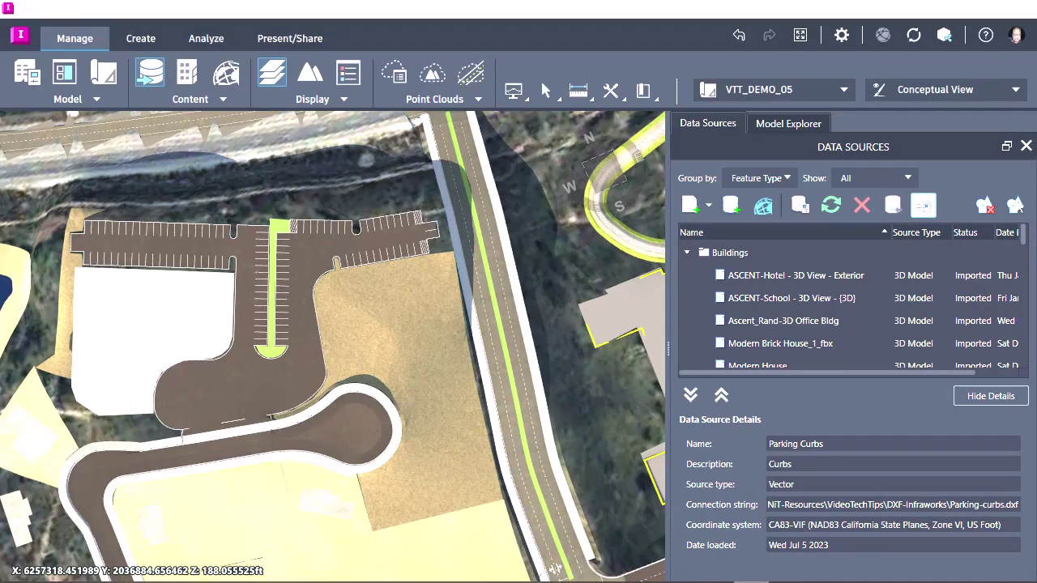
Enlarge the model's feature list and turn on visibility for the Buildings, Barriers, Linear Features and City Furniture layers
left_click(778, 126)
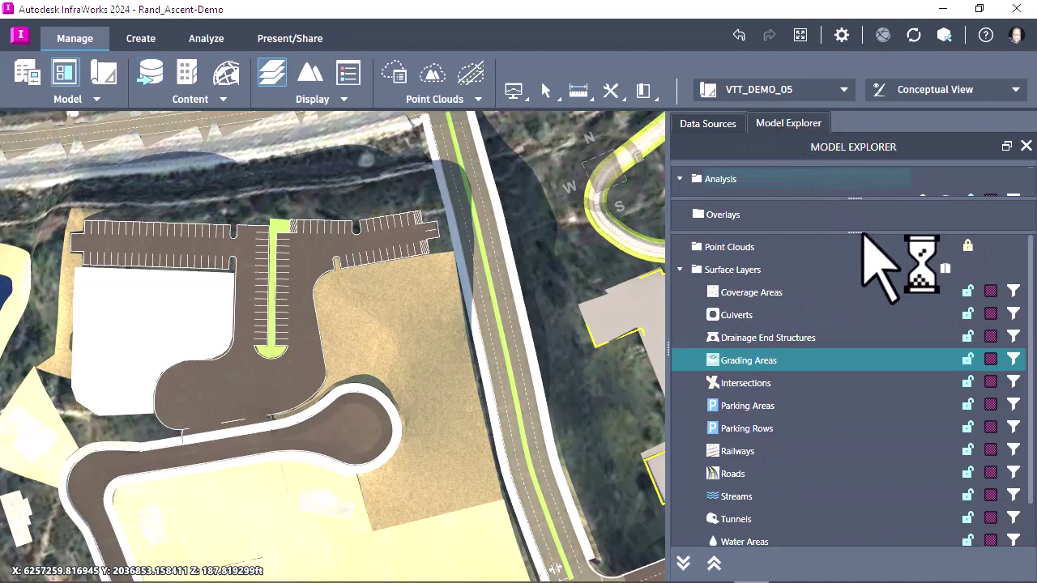
scroll(928, 328, "down", 1)
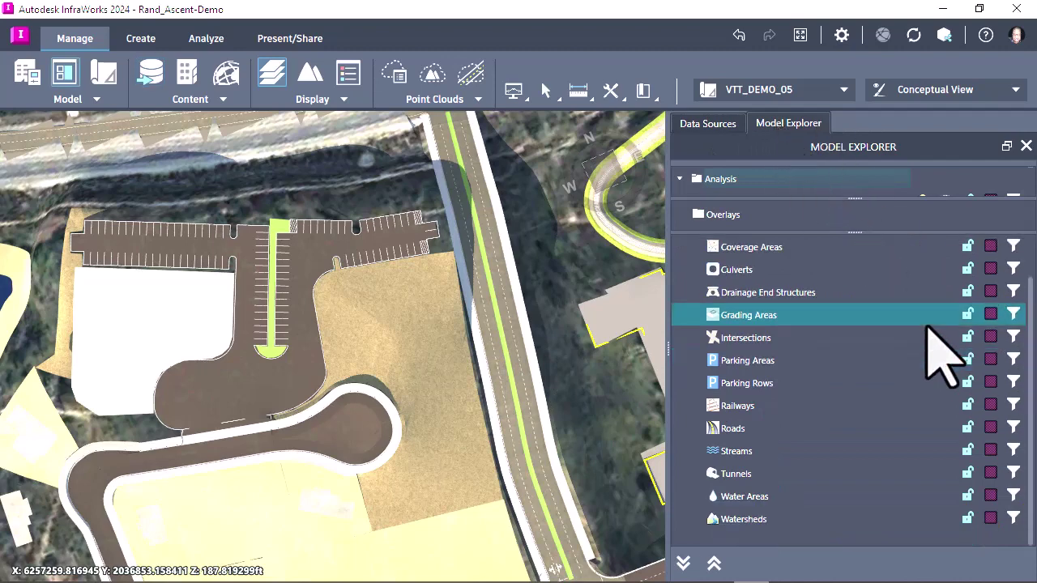
scroll(938, 376, "up", 1)
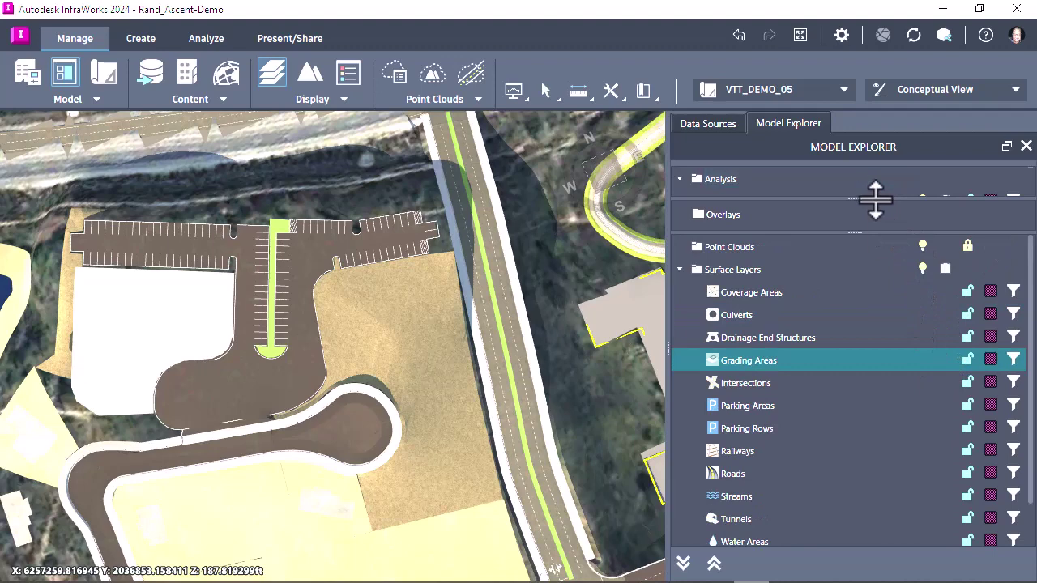
left_click_drag(879, 215, 880, 251)
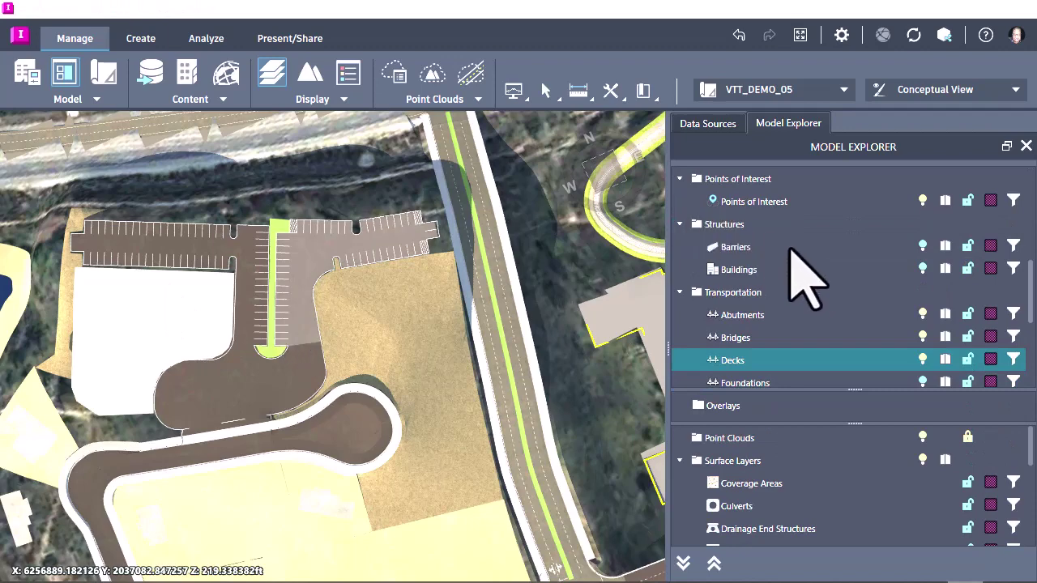
scroll(871, 312, "down", 1)
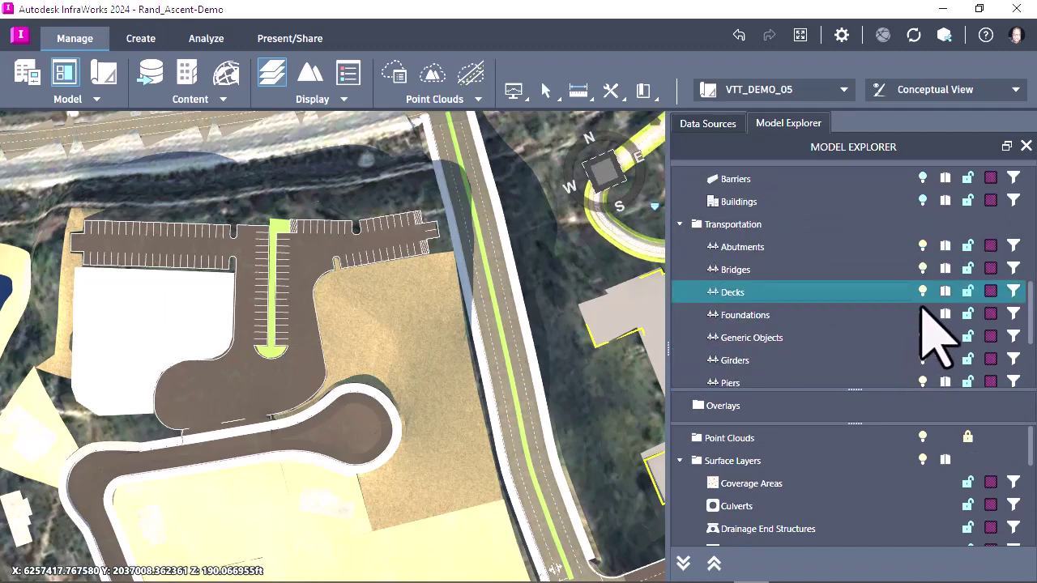
scroll(932, 332, "up", 1)
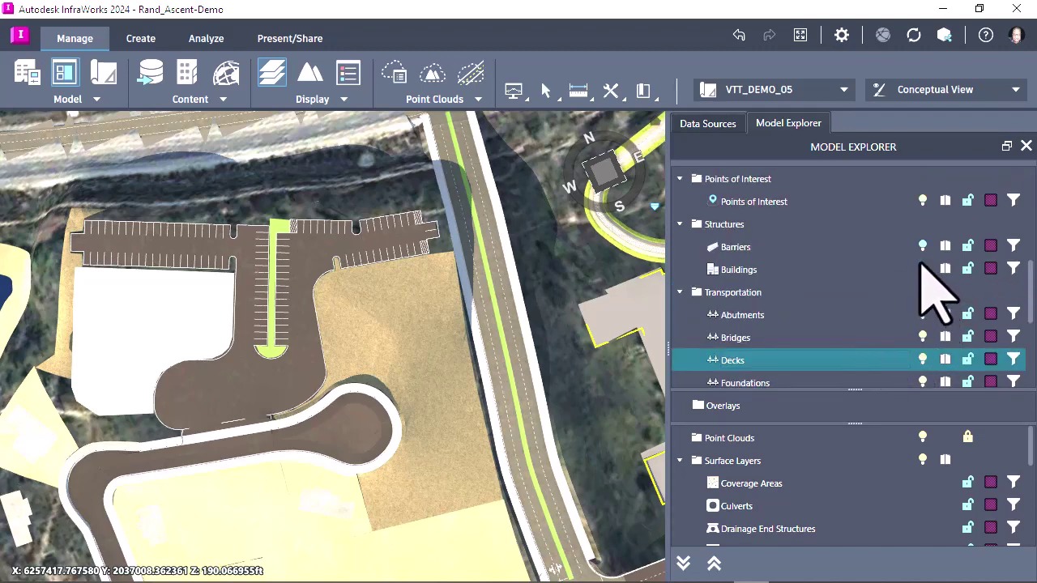
left_click(922, 266)
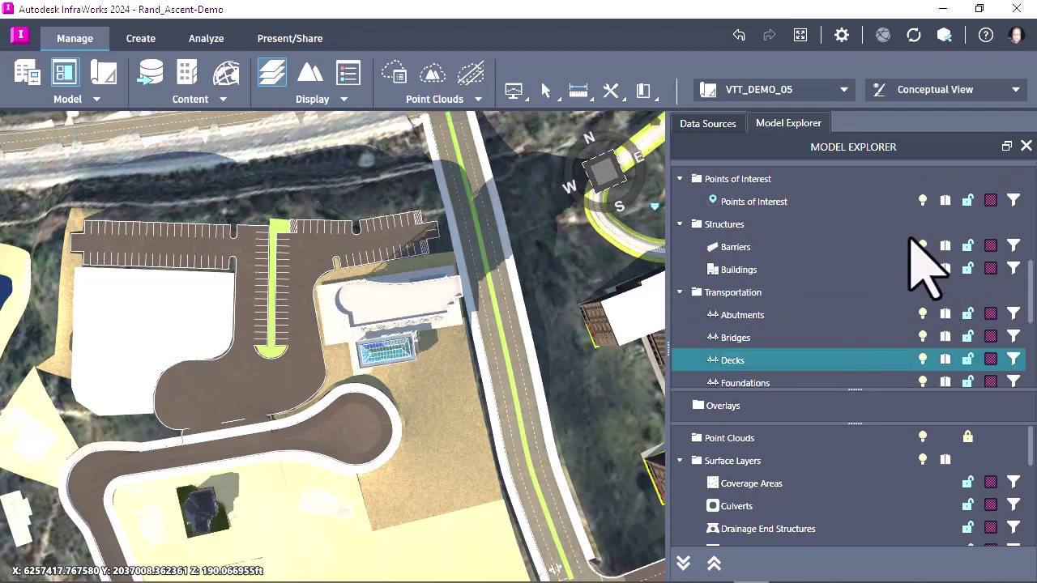
scroll(911, 237, "up", 1)
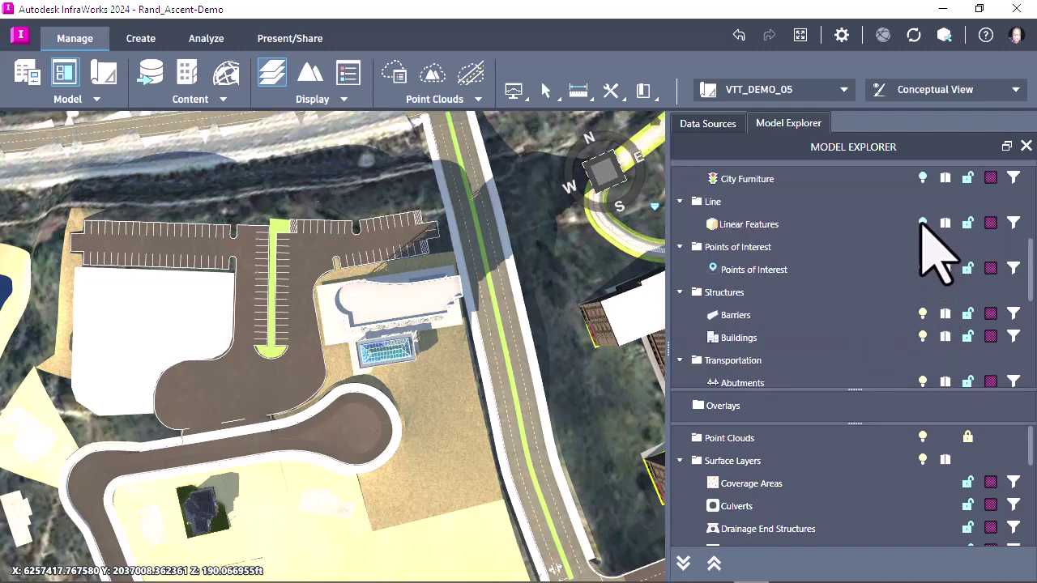
scroll(909, 237, "up", 1)
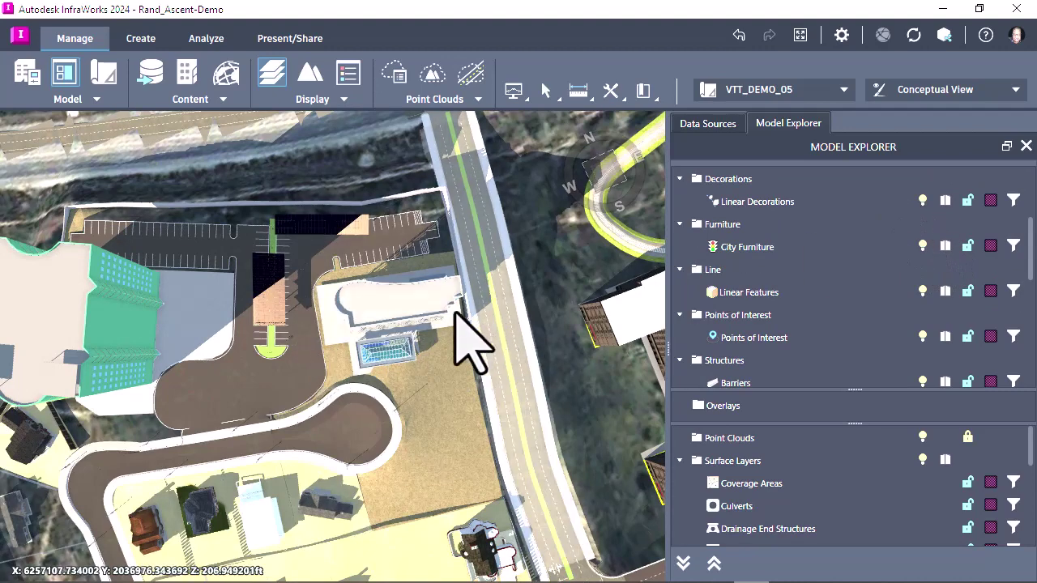
Select the curb pipeline crossing the parking lot entrance beside the cul-de-sac and shorten it by moving its end vertex back toward the curved corner
scroll(448, 312, "down", 5)
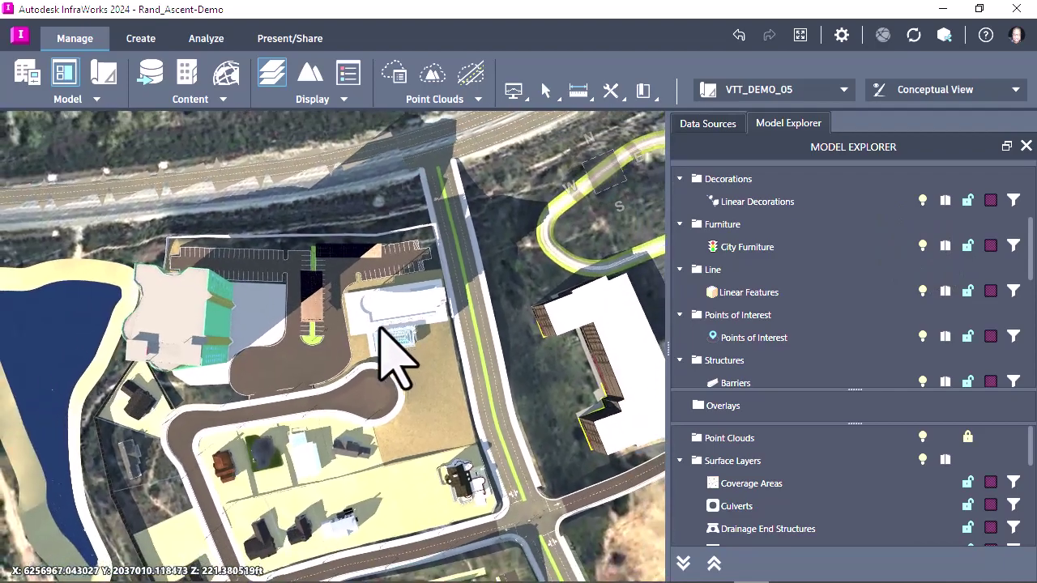
middle_click_drag(395, 361, 172, 256, "shift")
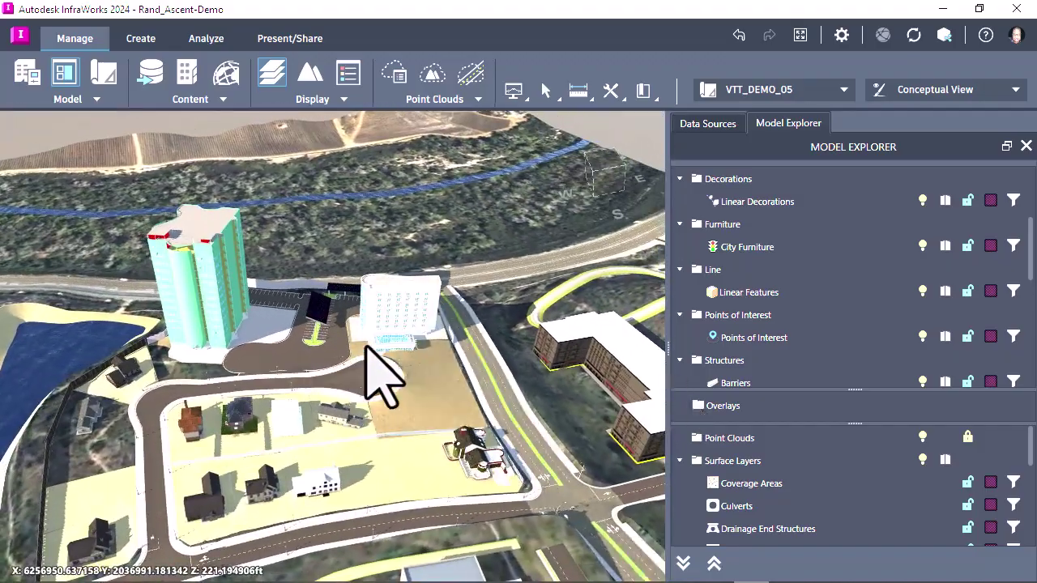
scroll(298, 340, "up", 2)
scroll(298, 340, "up", 5)
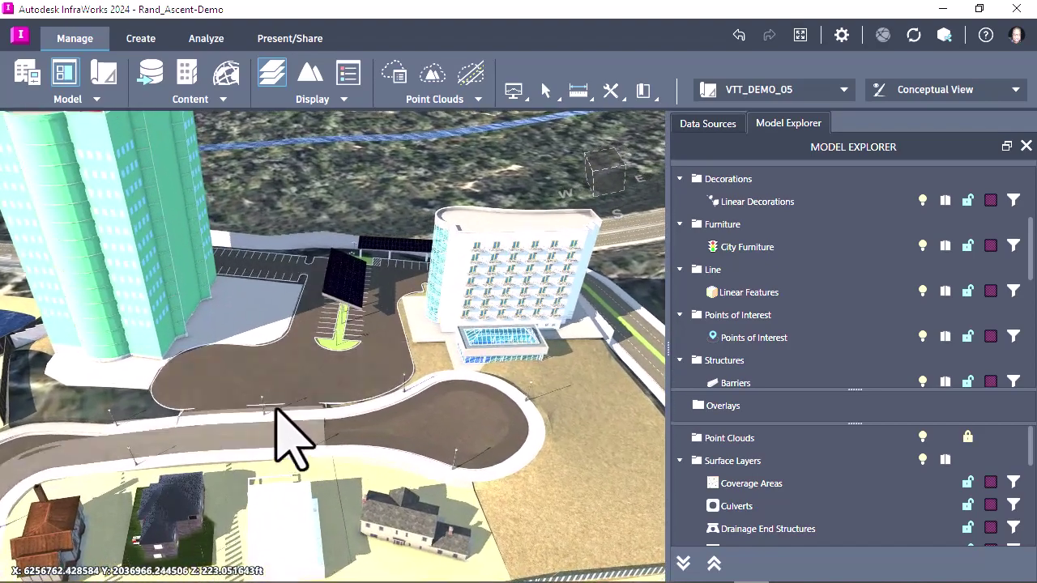
scroll(277, 431, "up", 1)
scroll(277, 431, "up", 4)
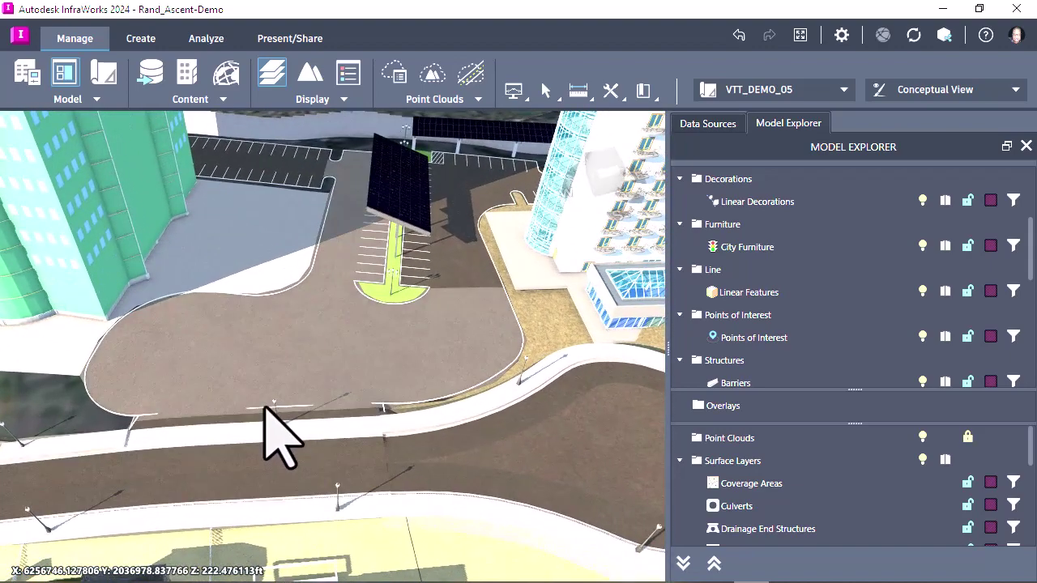
scroll(264, 407, "up", 1)
left_click(265, 409)
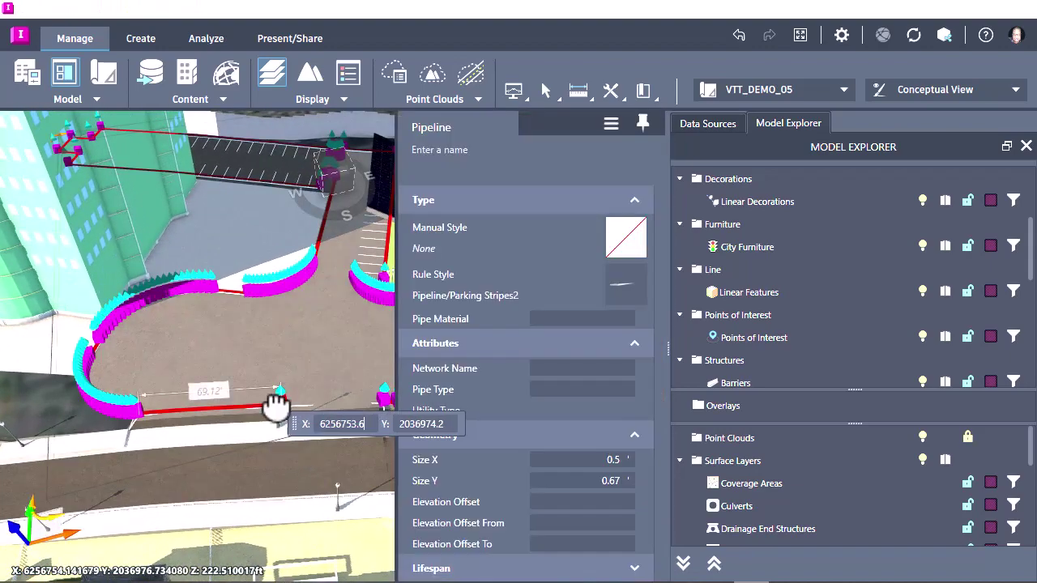
left_click_drag(266, 403, 208, 414)
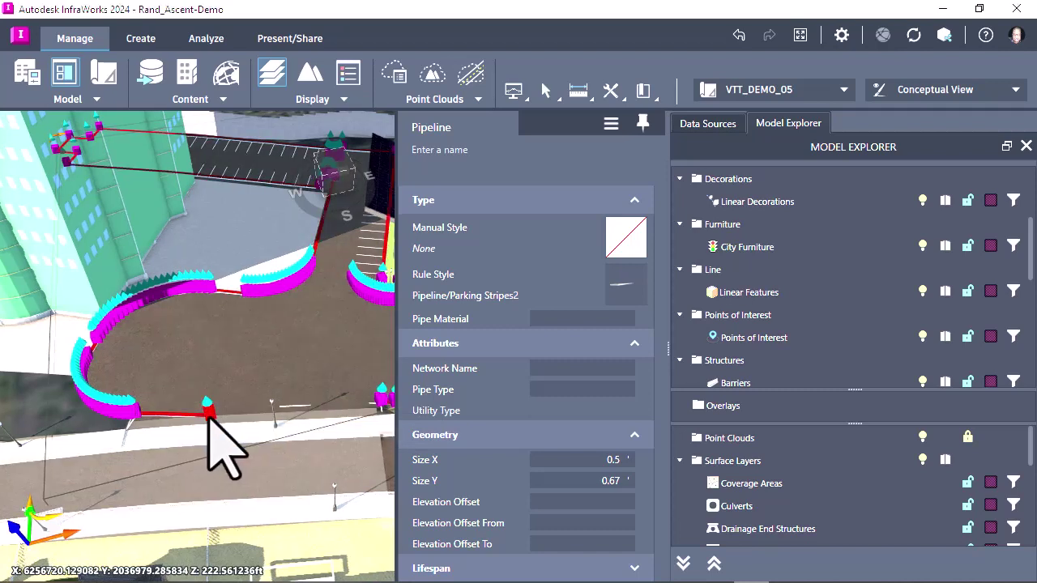
right_click(208, 415)
left_click(251, 447)
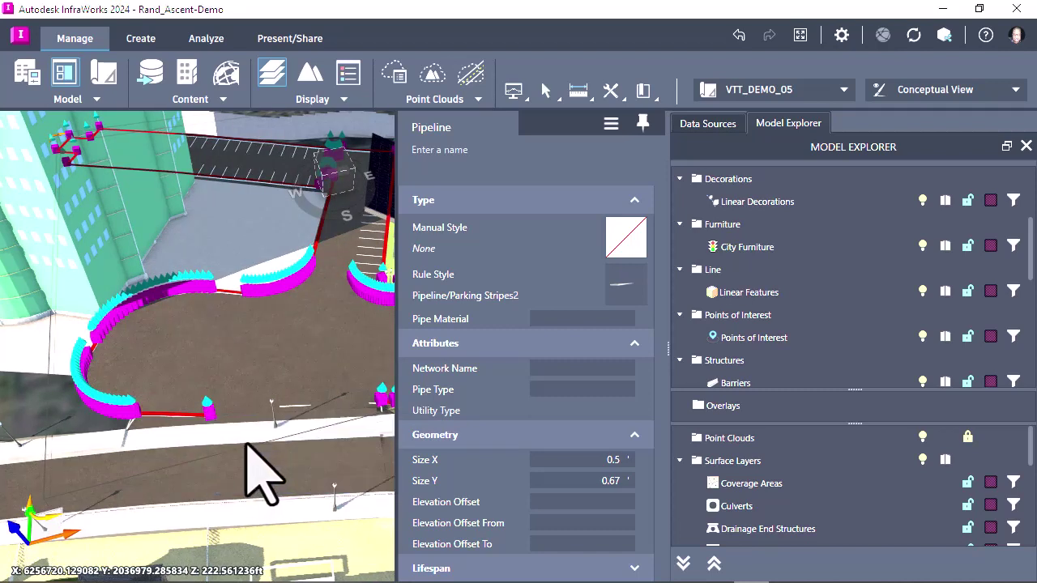